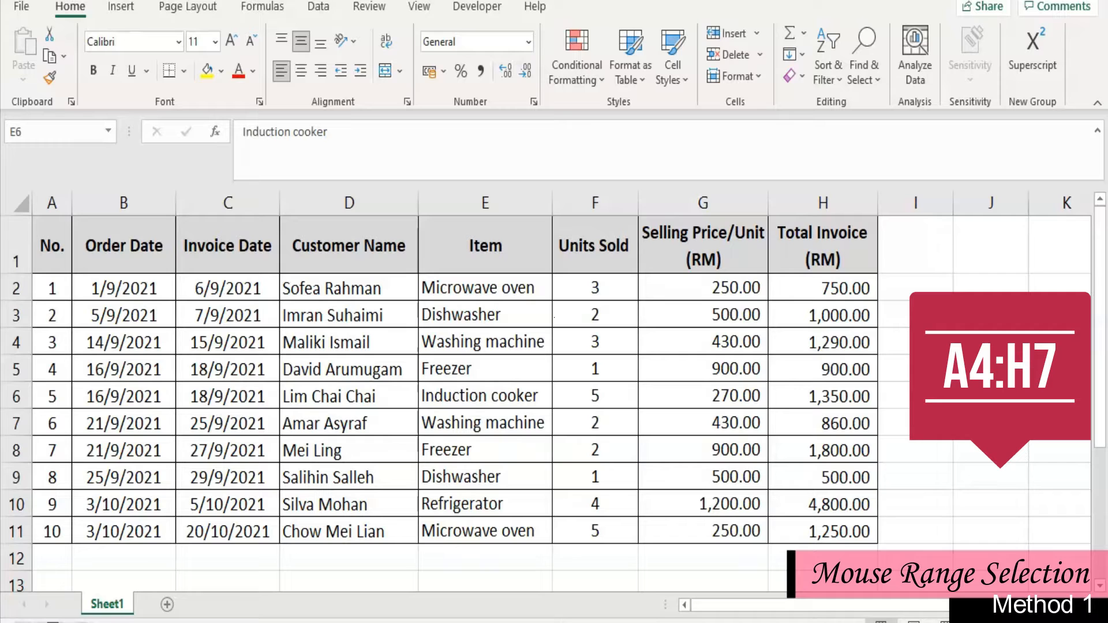
- Select the cell range A4:H7 in the sales table, and release the selection onto a single cell
click(39, 337)
click(45, 340)
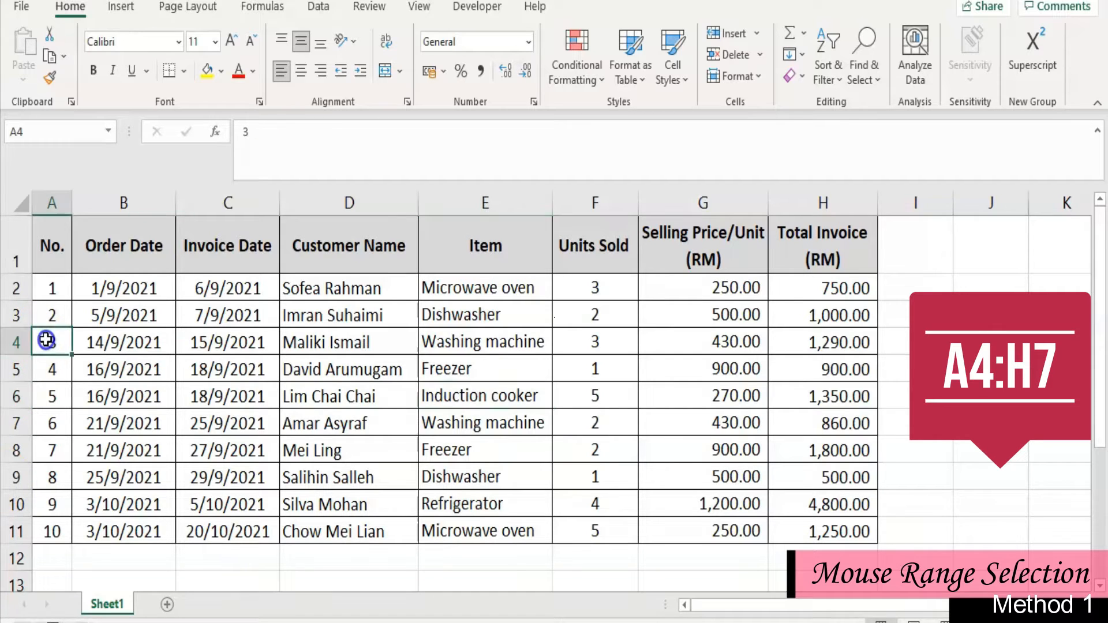
drag(49, 342, 792, 416)
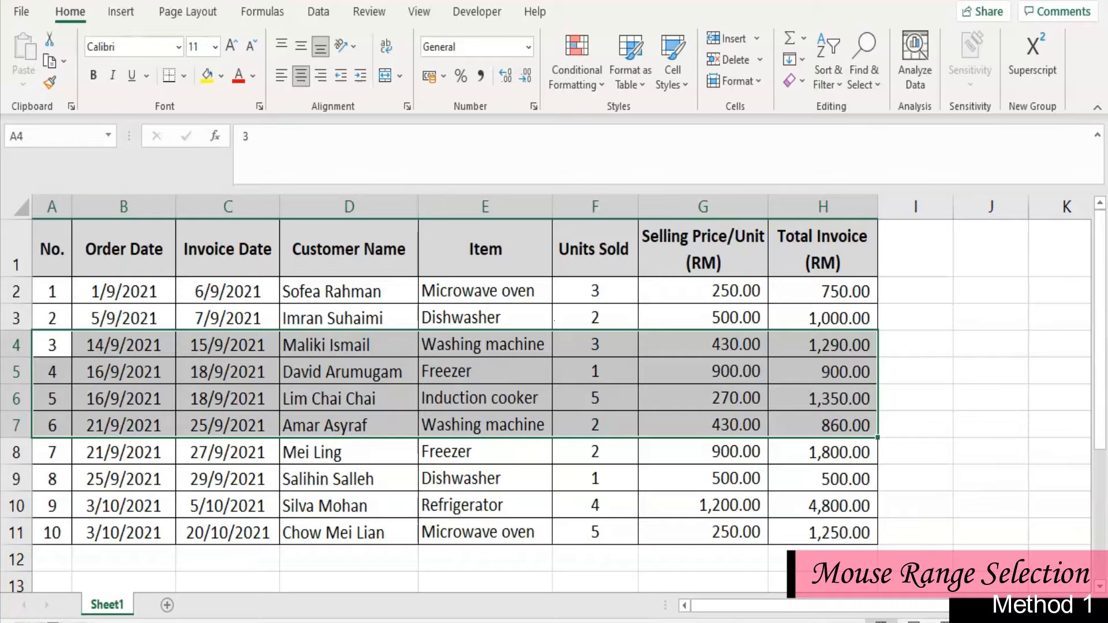
click(436, 469)
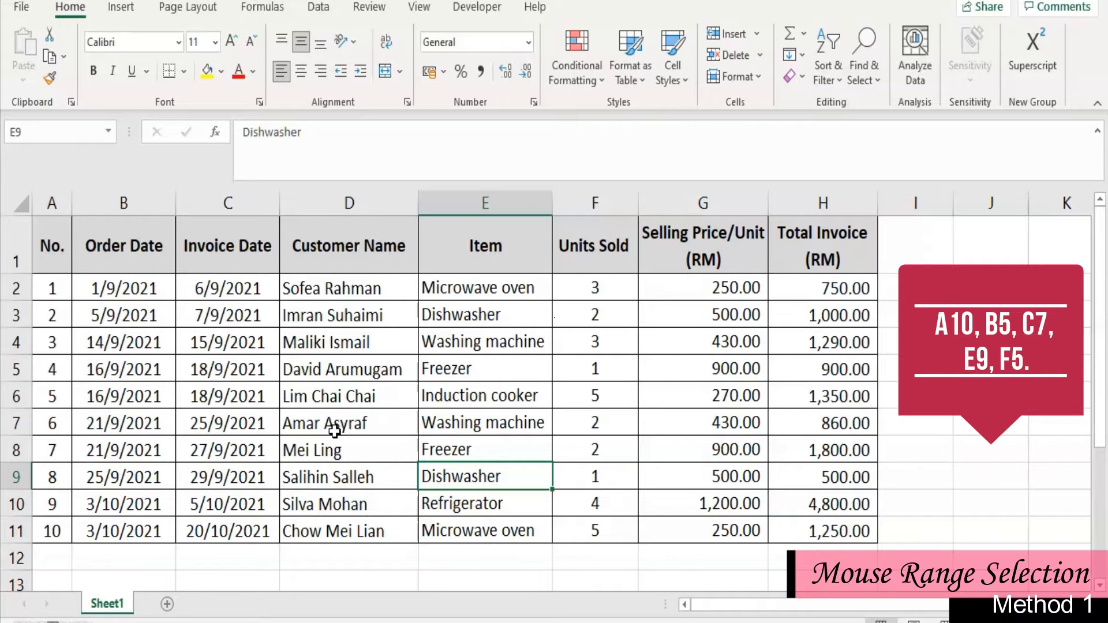
- Select the non-adjacent cells A10, B5, C7, E9 and F5 together
click(55, 506)
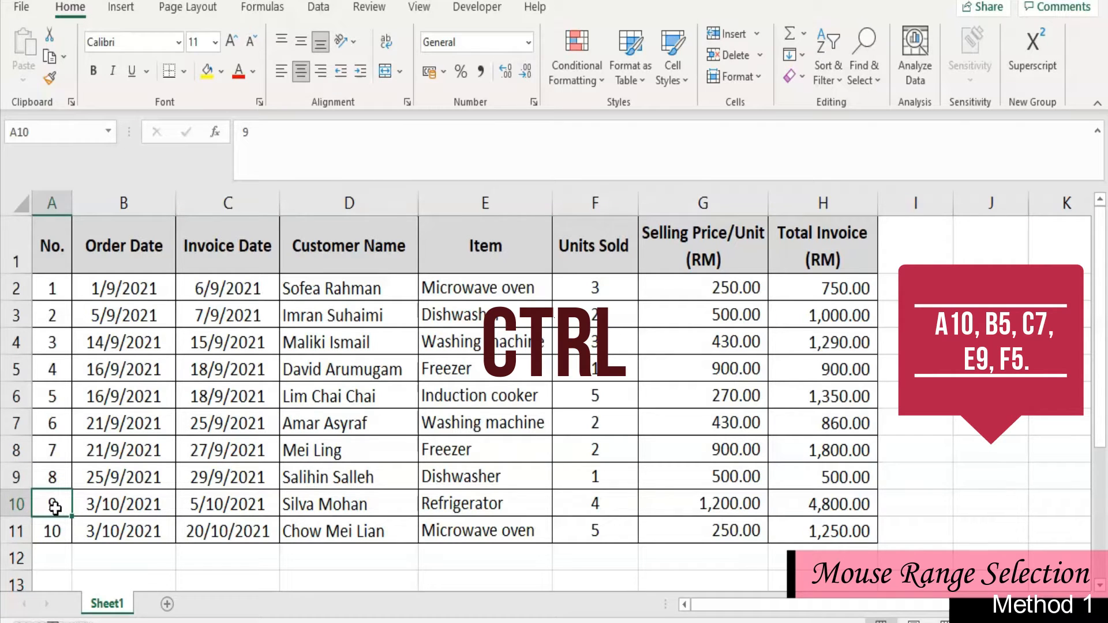
ctrl+click(125, 376)
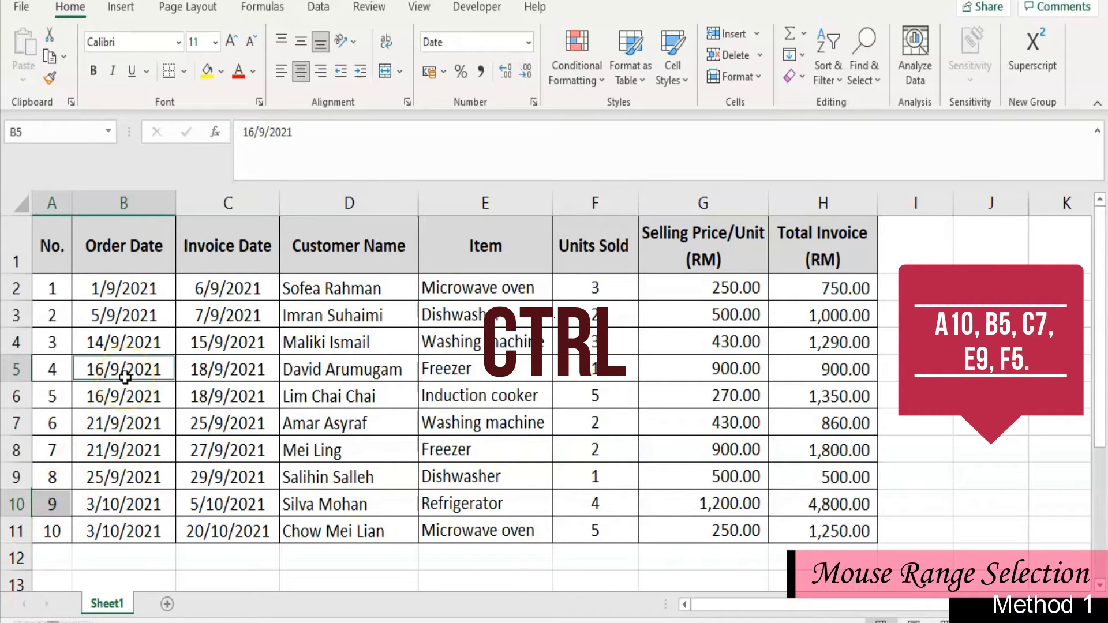
ctrl+click(228, 423)
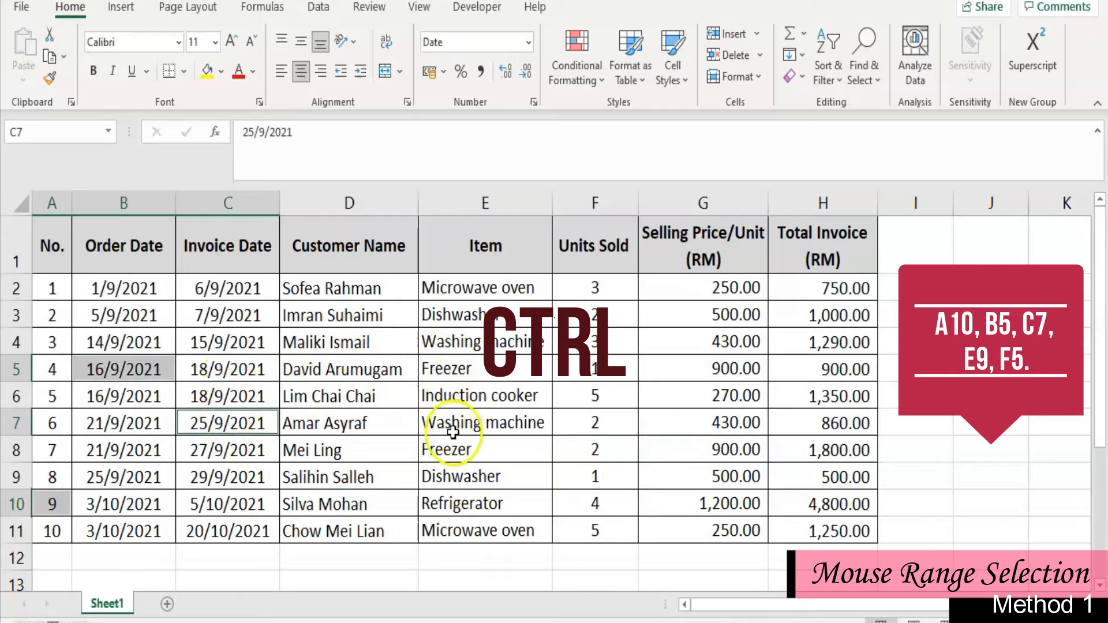
ctrl+click(449, 471)
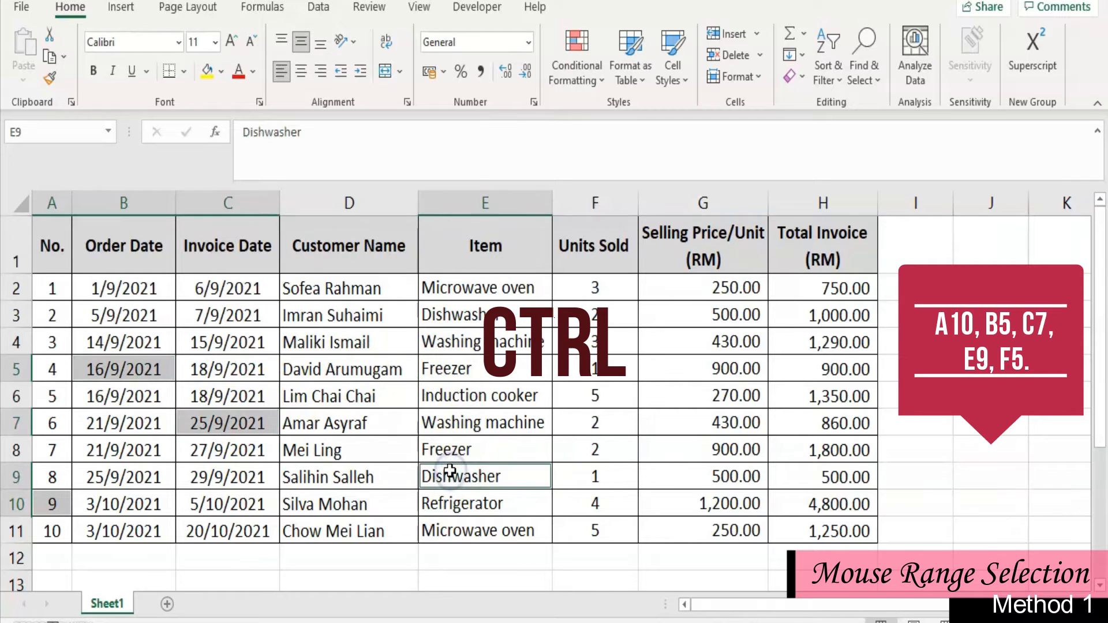
ctrl+click(610, 360)
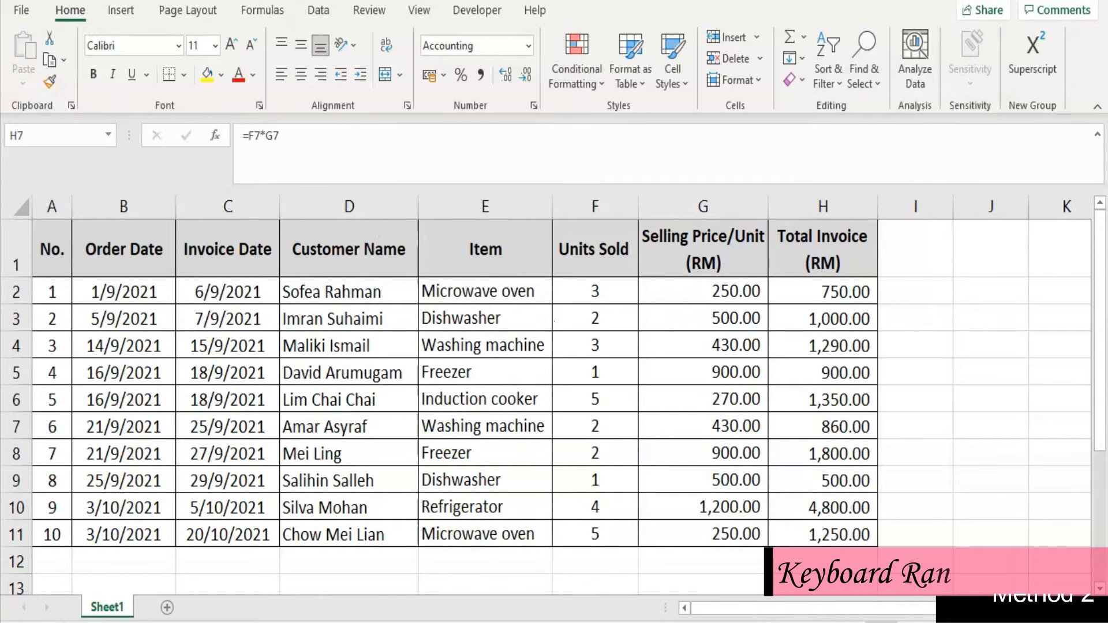
- Select the range A1:H11, from the No. header to the last Total Invoice value
click(61, 240)
drag(56, 243, 798, 531)
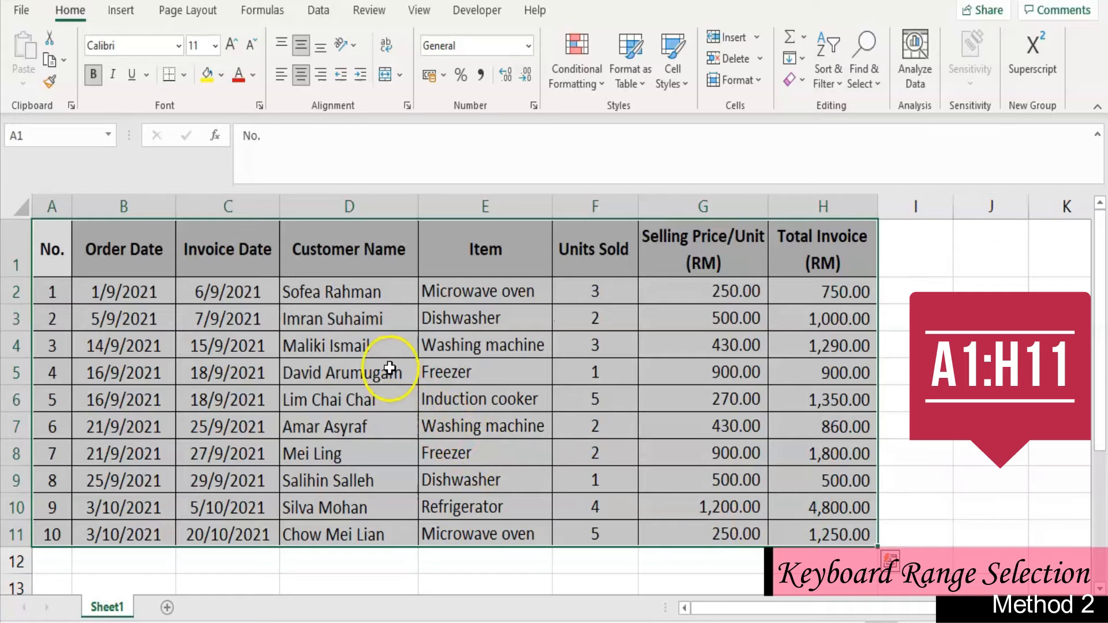
- Starting from cell E7 inside the table, select the entire surrounding data region at once, and return to the single cell
click(267, 361)
click(323, 320)
click(574, 339)
click(751, 369)
click(755, 420)
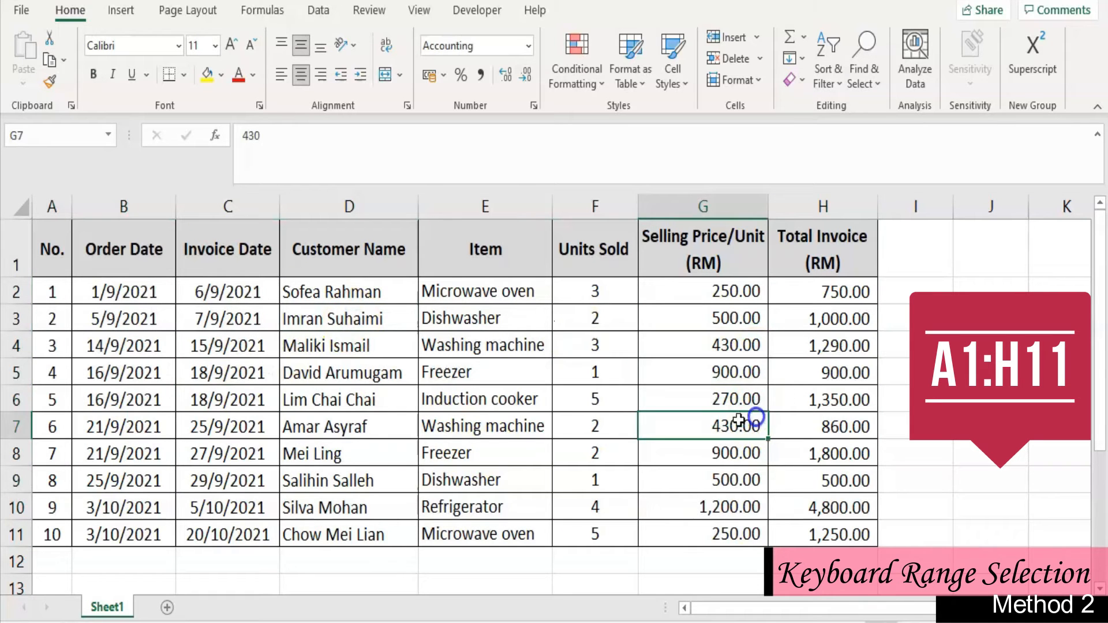
click(500, 430)
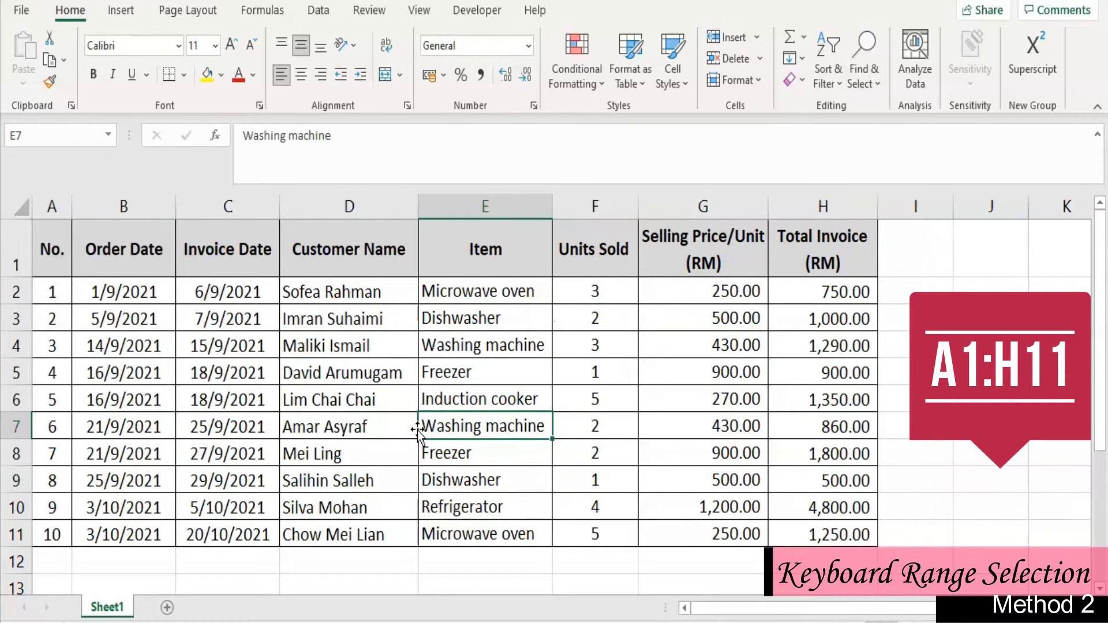
key(ctrl+a)
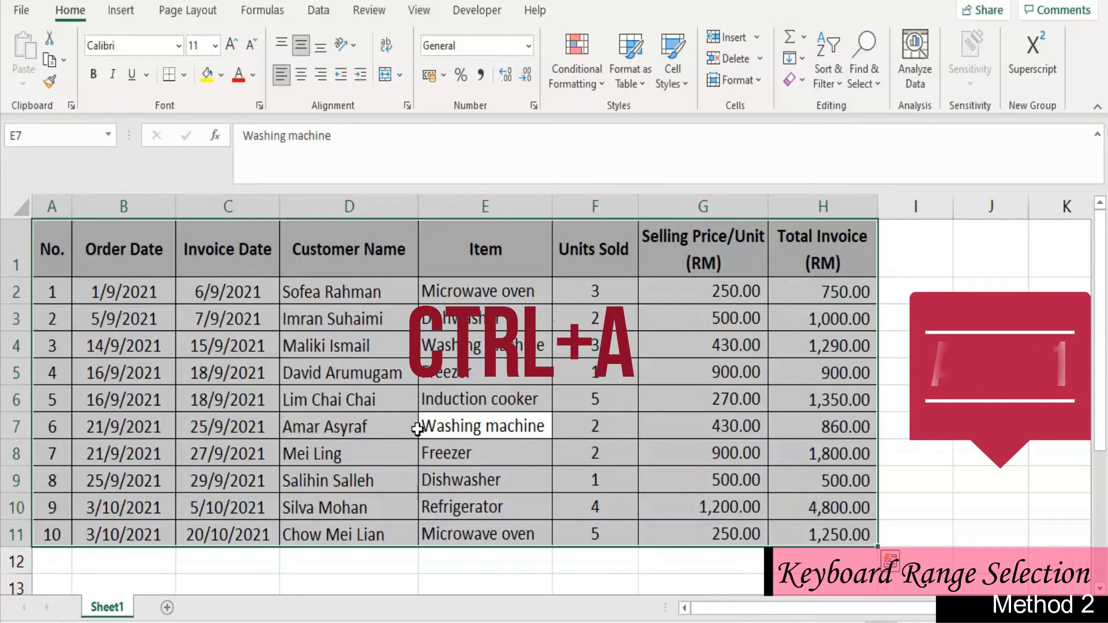
click(437, 425)
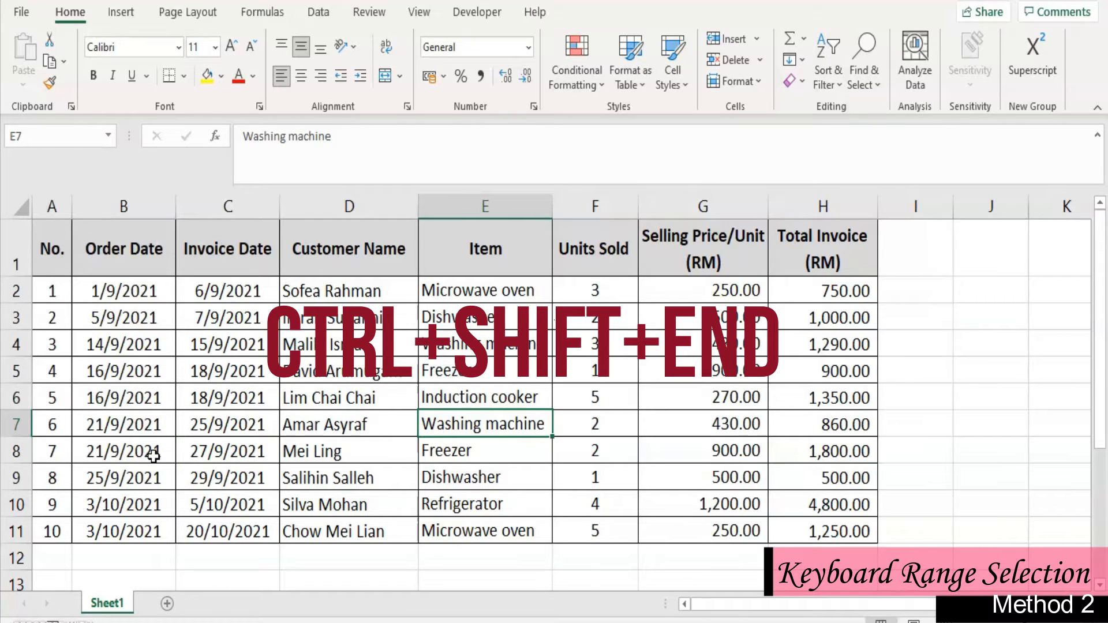
- Select the range A7:H11, and reselect it by extending from A7 alone to the sheet's last used cell
click(51, 425)
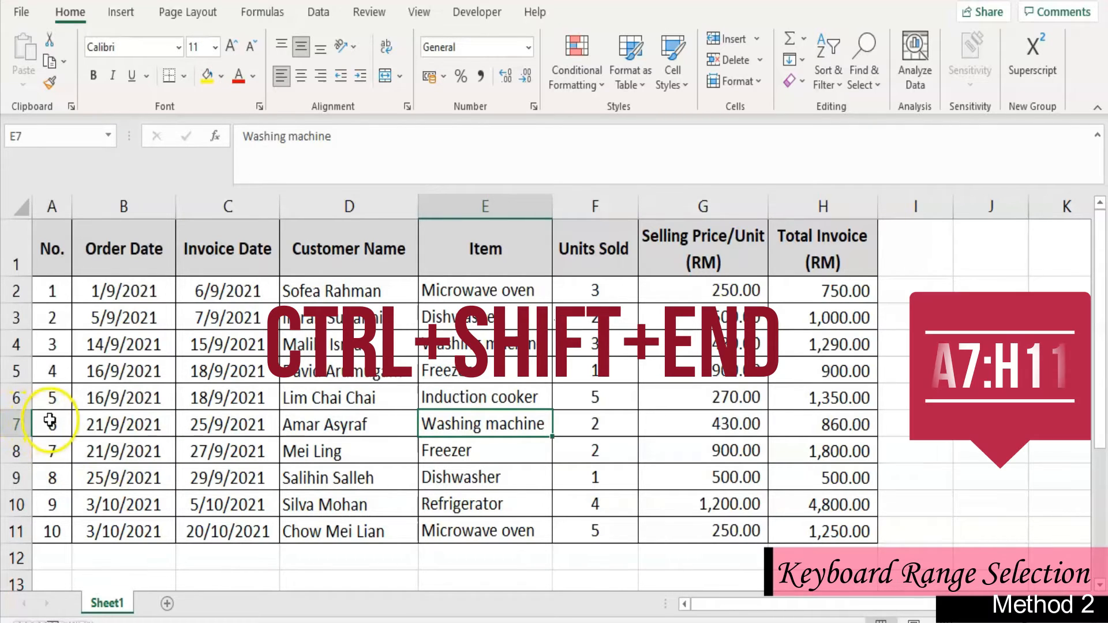
drag(148, 428, 800, 522)
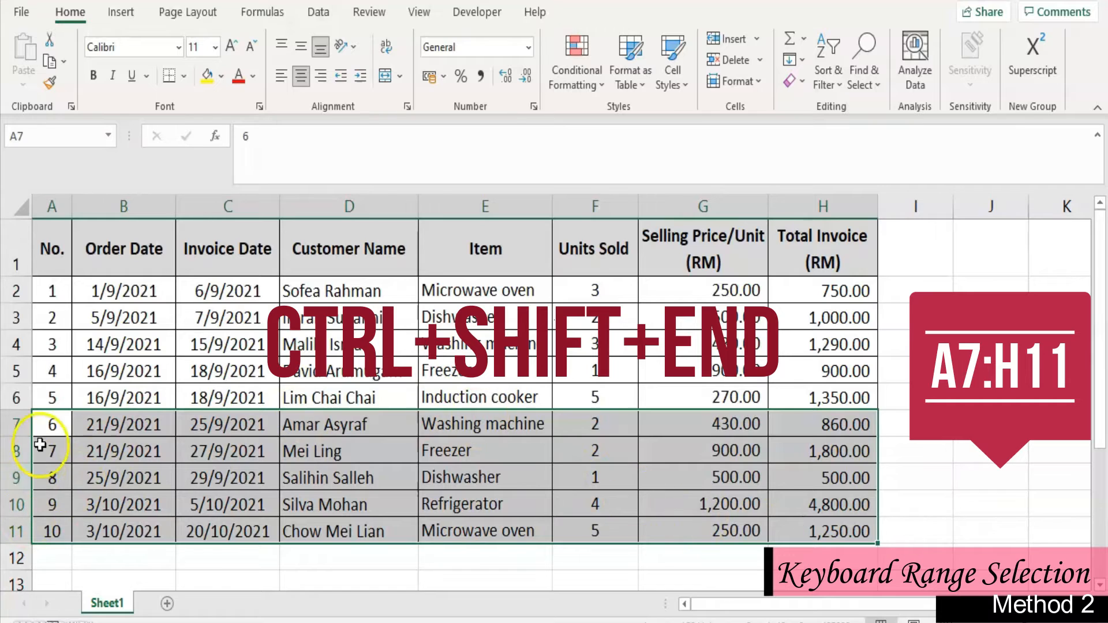
click(49, 424)
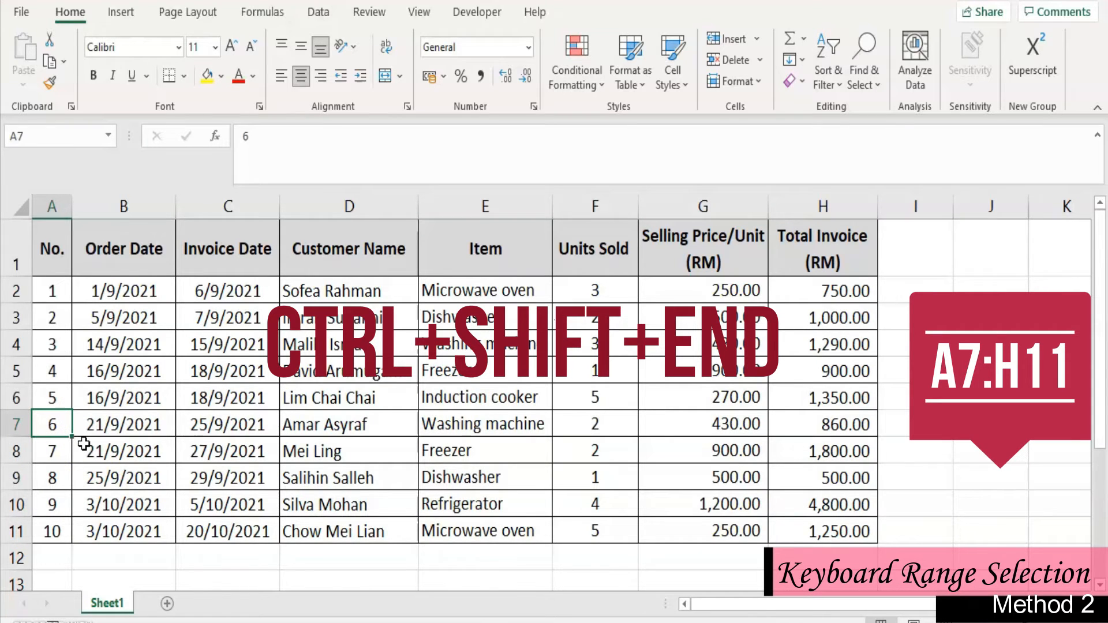
key(ctrl+shift+End)
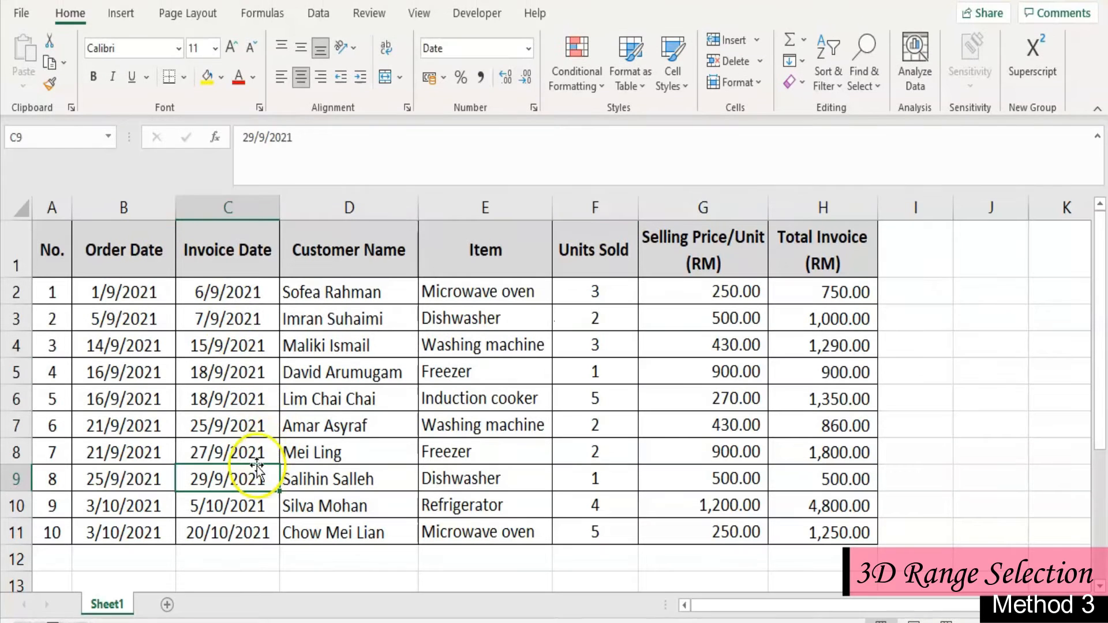
- Add four blank worksheets after Sheet1
click(165, 604)
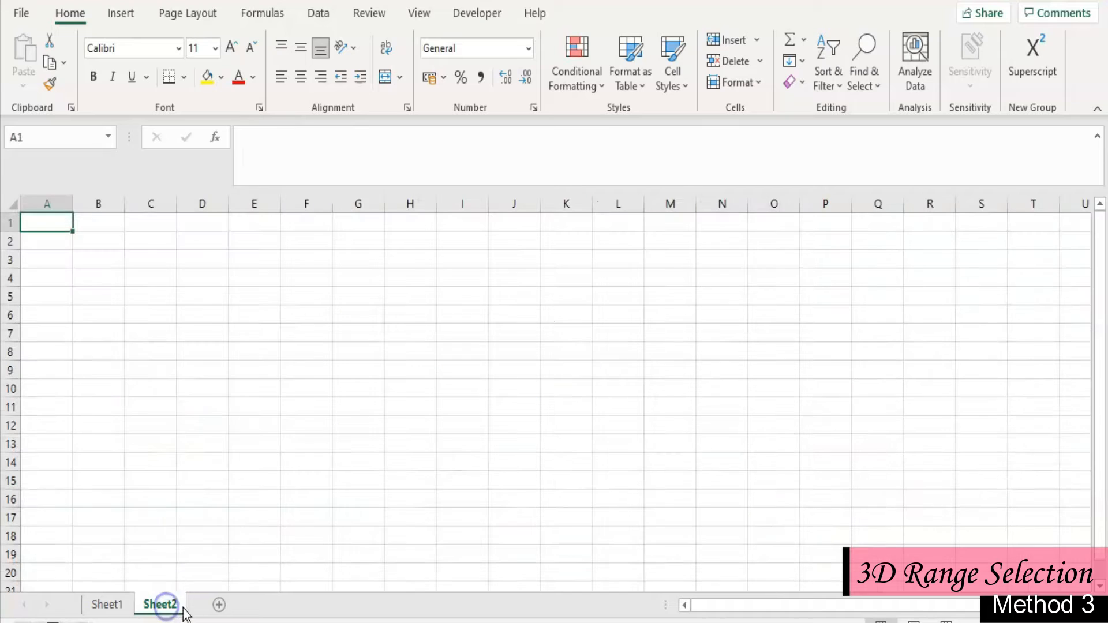
click(272, 604)
click(325, 605)
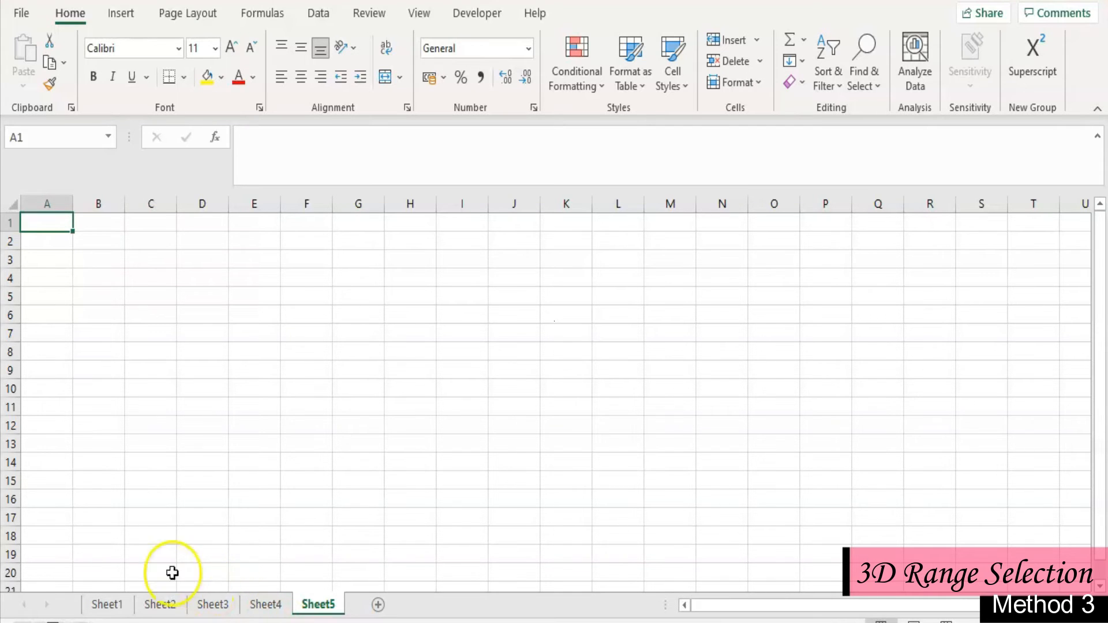
- Return to Sheet1 and group the consecutive worksheets Sheet1 through Sheet4
click(120, 611)
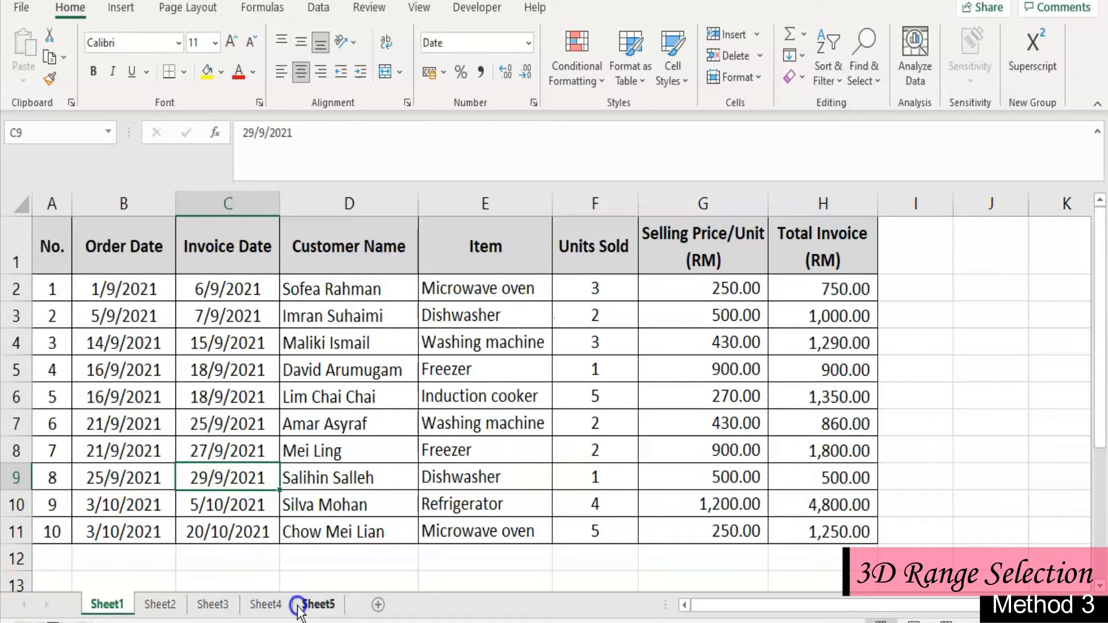
click(110, 604)
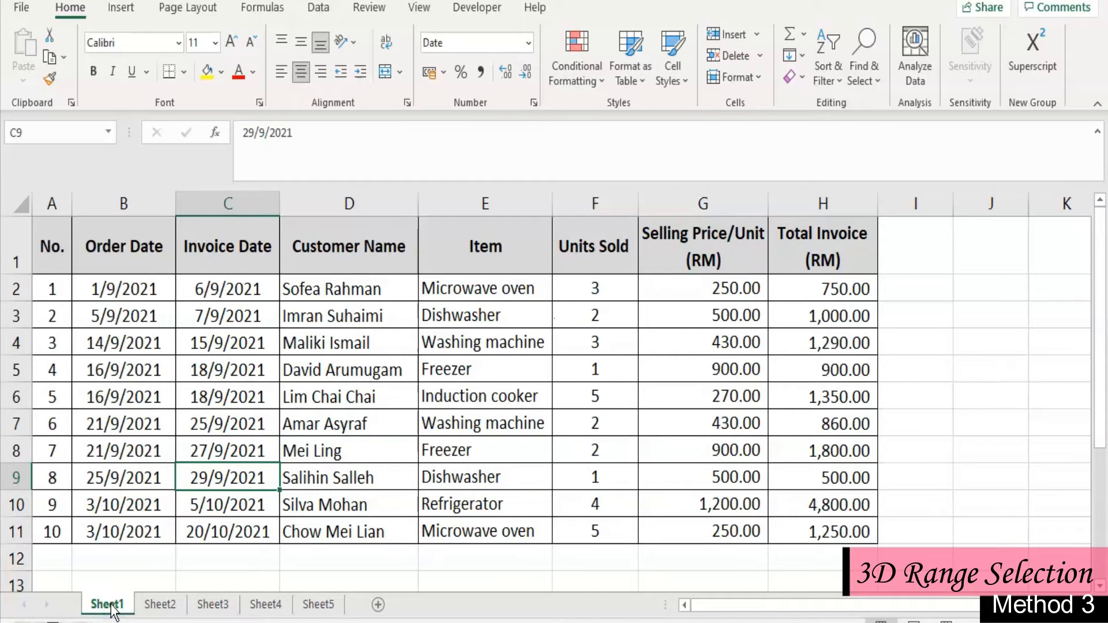
shift+click(265, 605)
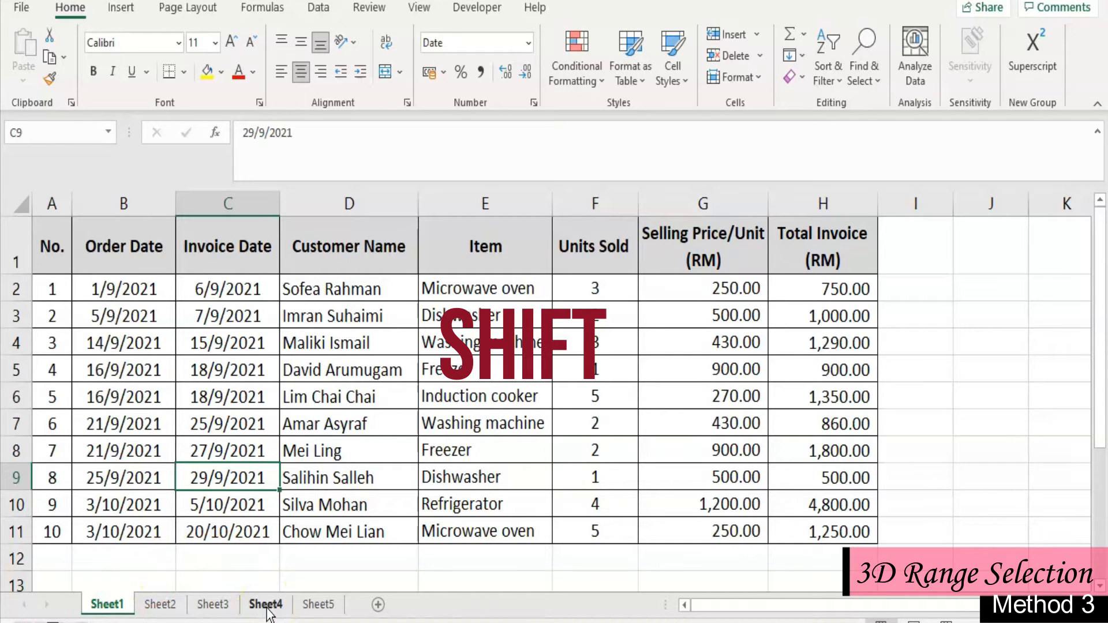
shift+click(266, 604)
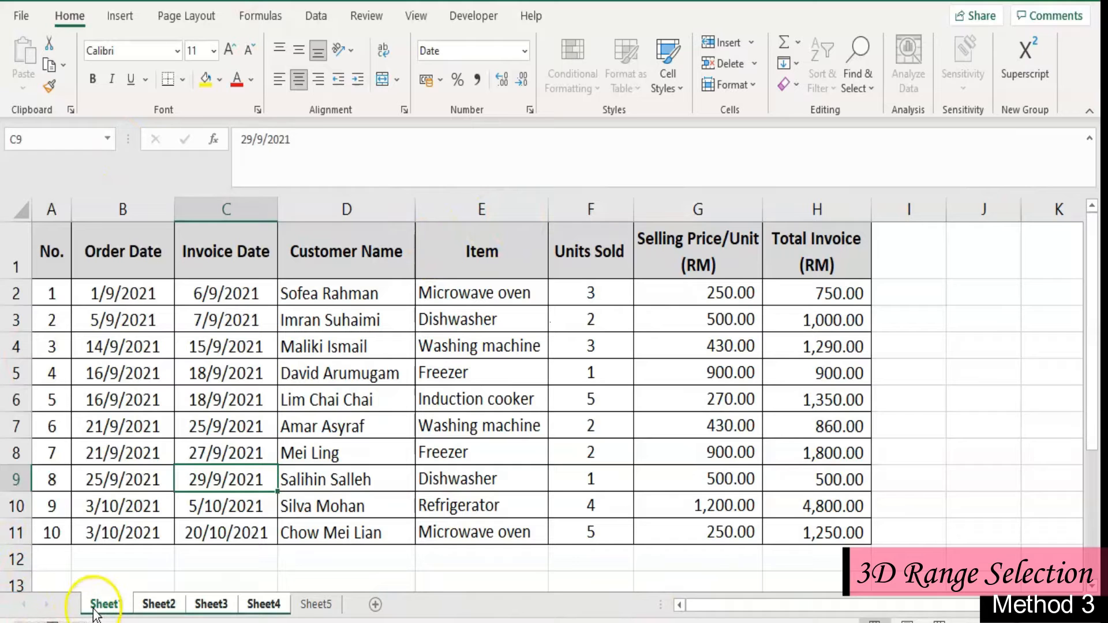
- Insert two blank rows above the table header in the grouped sheets, and reduce the height of row 2
click(15, 257)
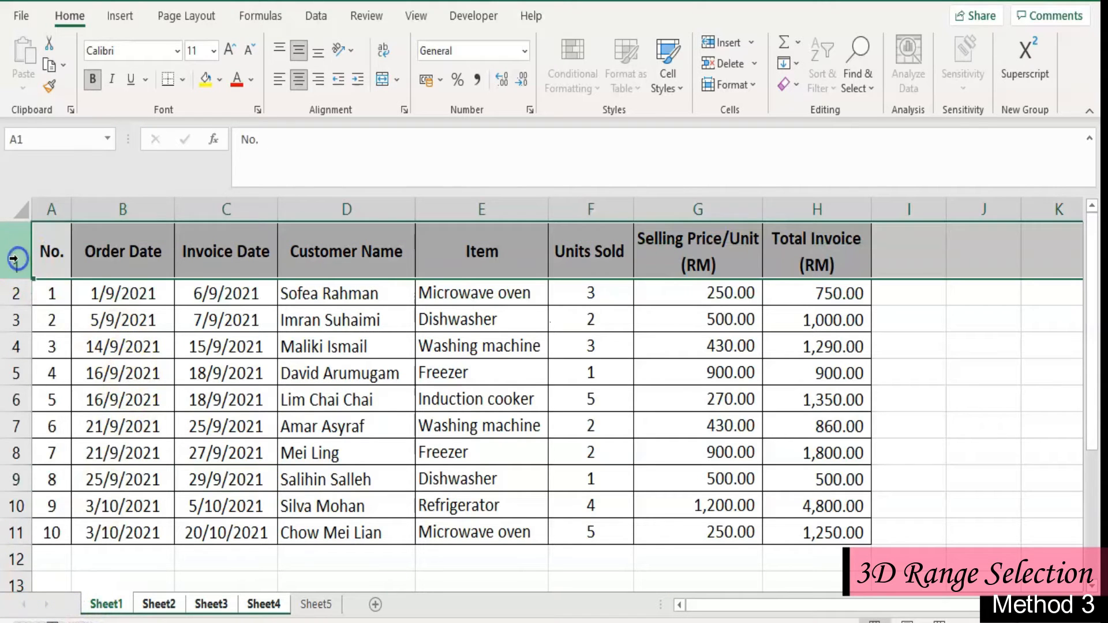
right_click(14, 258)
click(77, 408)
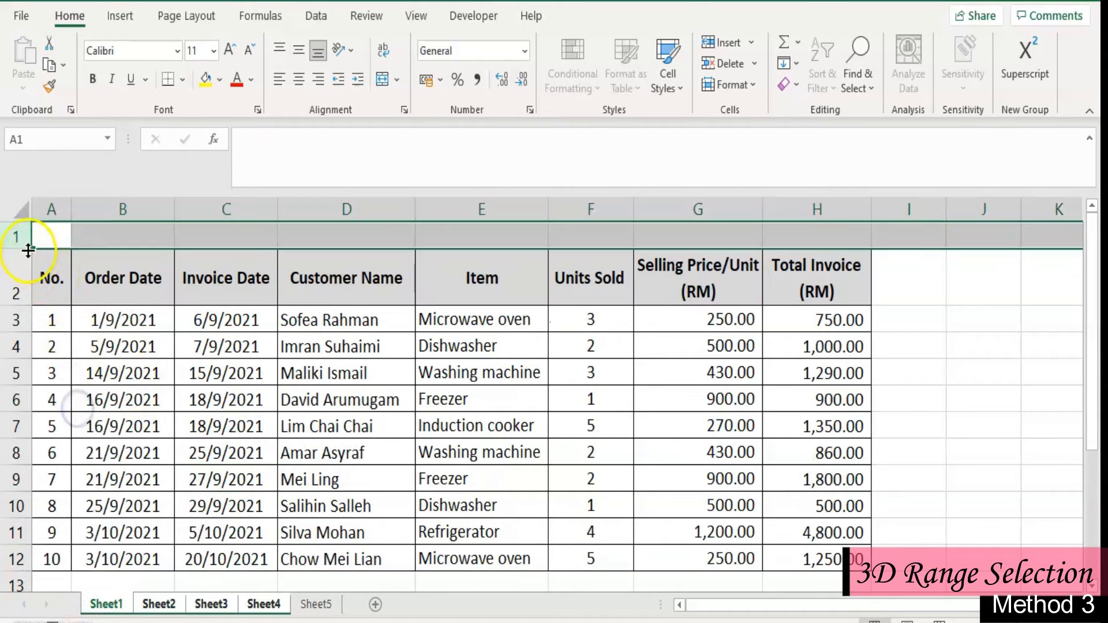
right_click(17, 237)
click(68, 407)
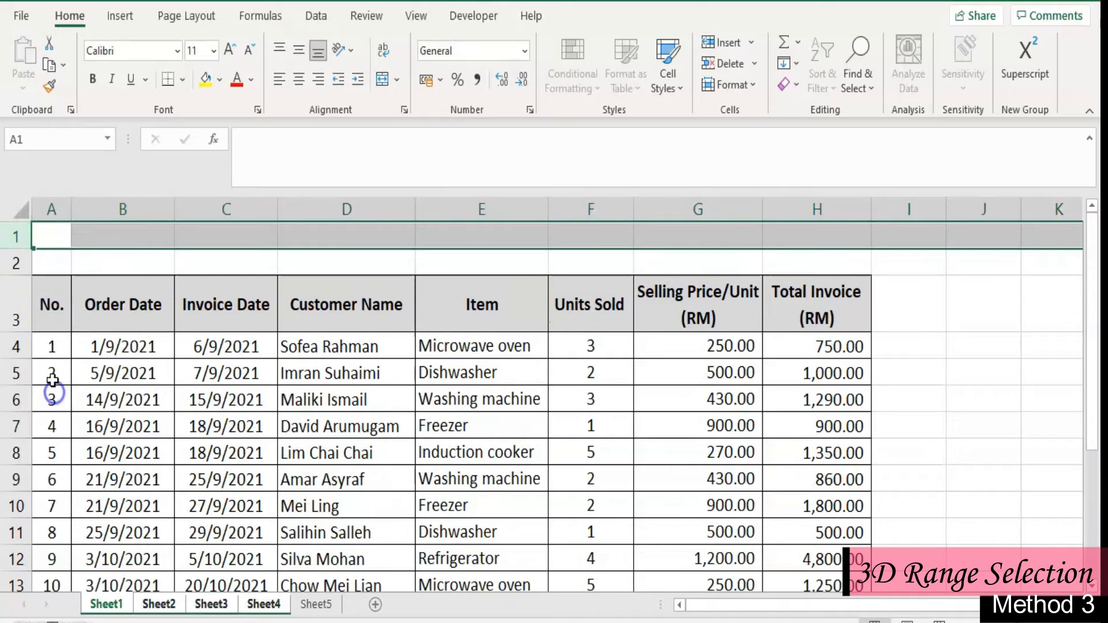
click(67, 271)
drag(17, 275, 15, 253)
- Enter the title SALES DATA in cell A1
click(47, 238)
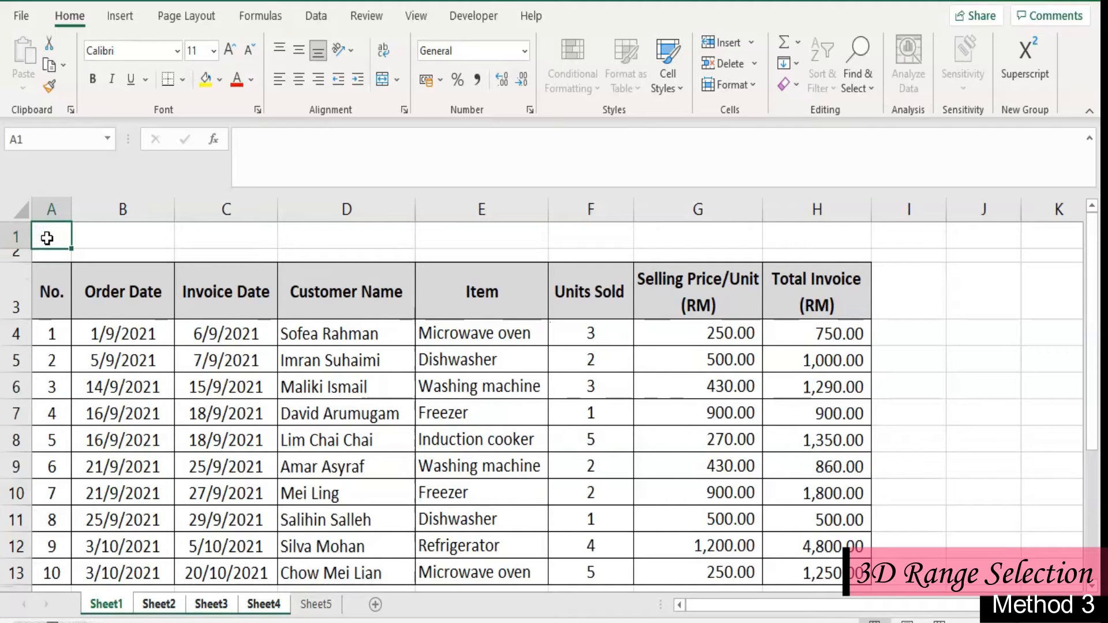
text(SALES )
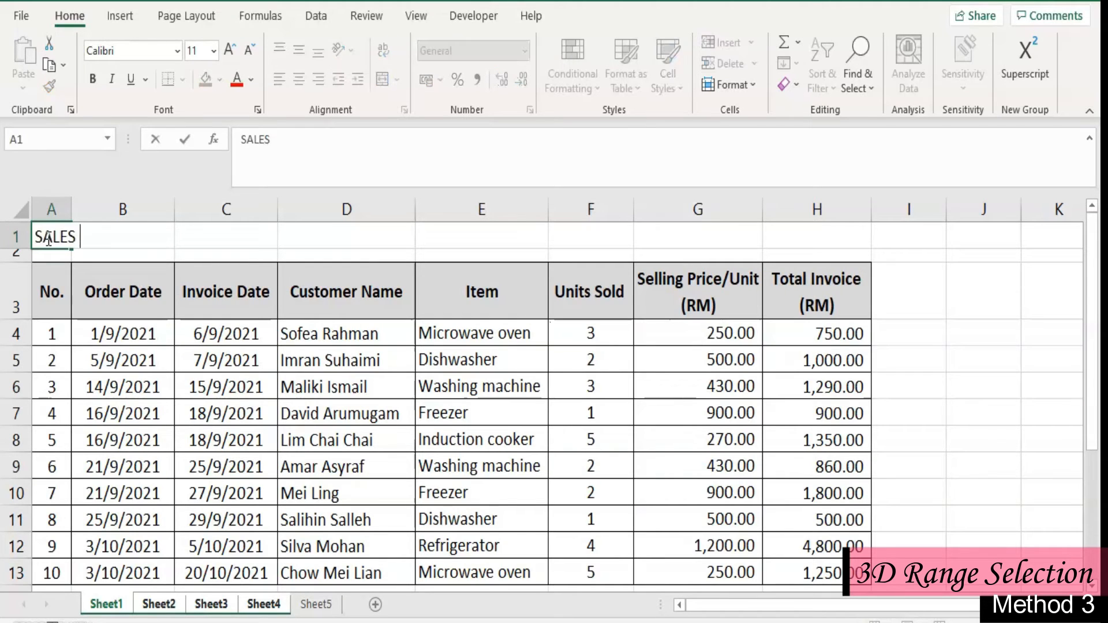
text(DATA)
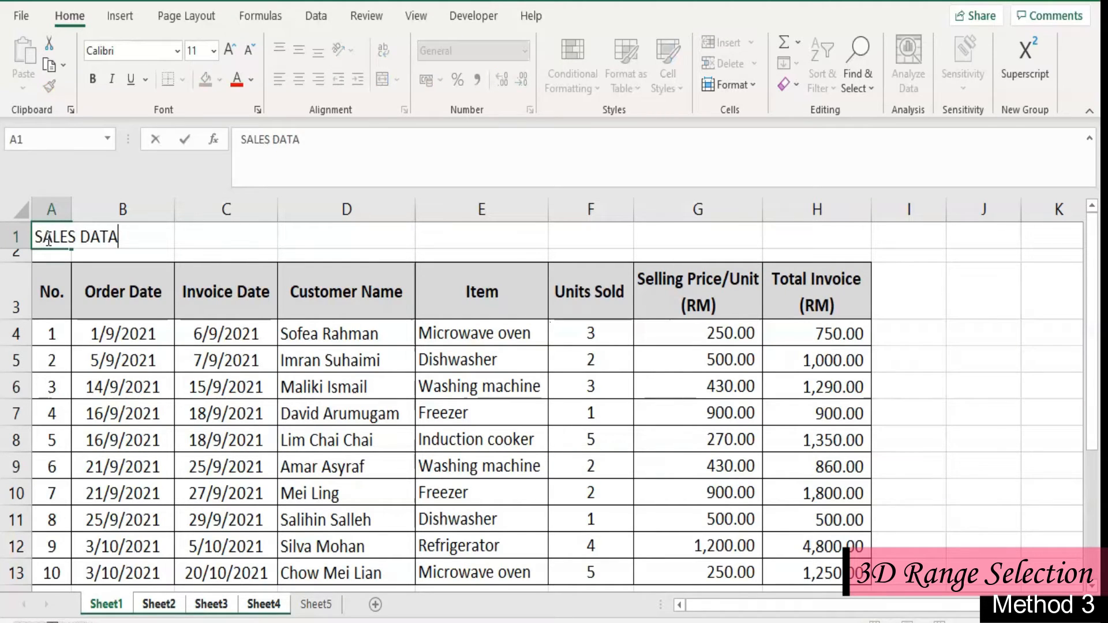
click(123, 337)
- Merge and centre the title across A1:H1 and make it bold
drag(66, 237, 789, 236)
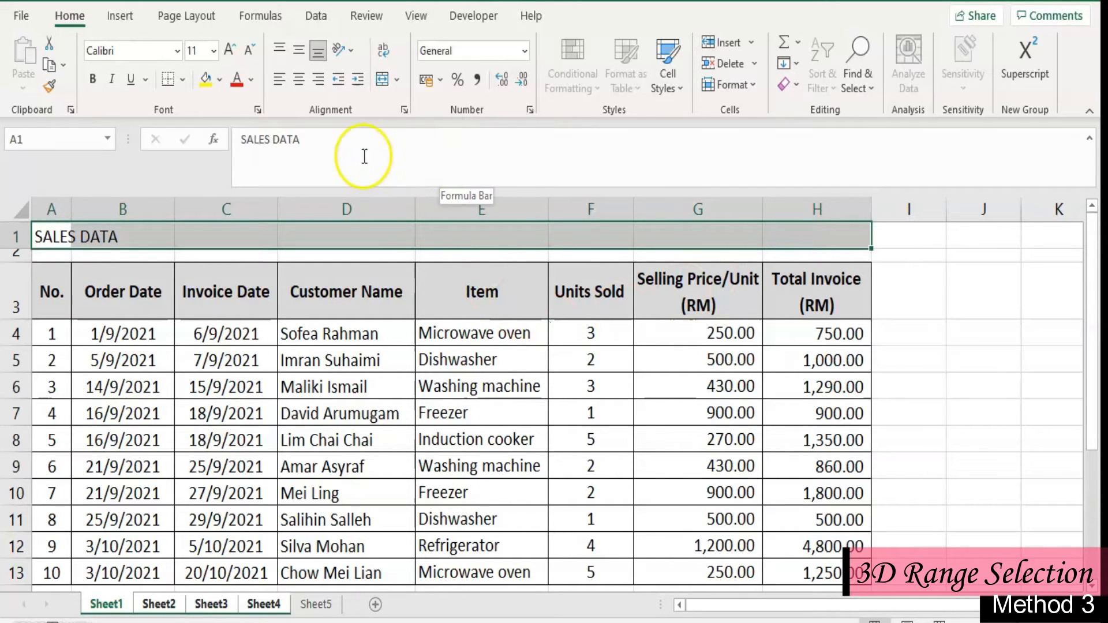
click(381, 79)
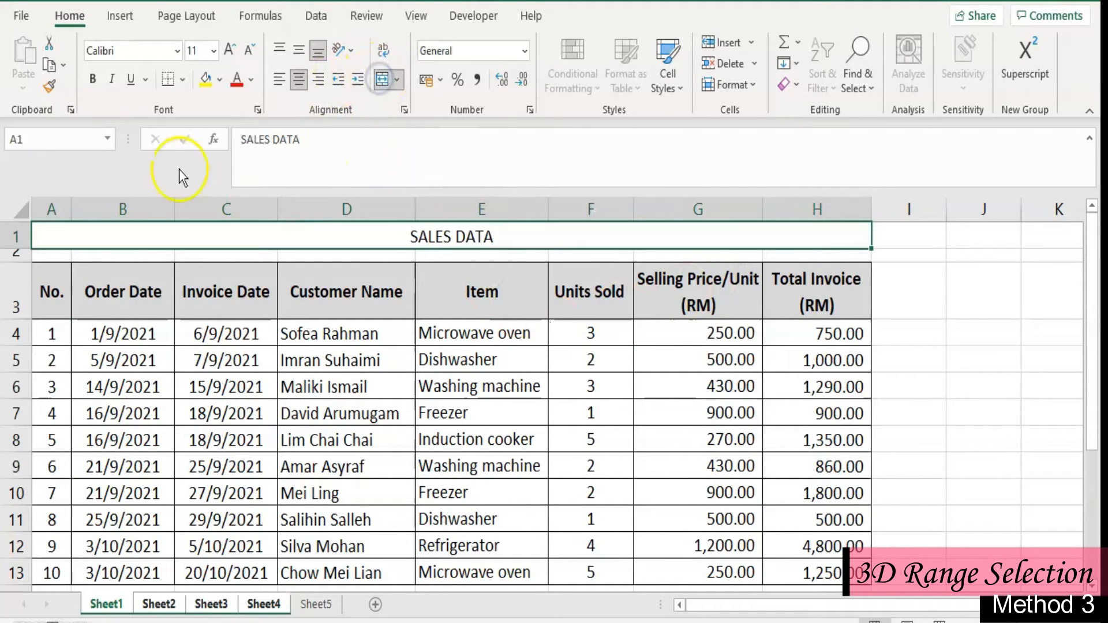
click(93, 78)
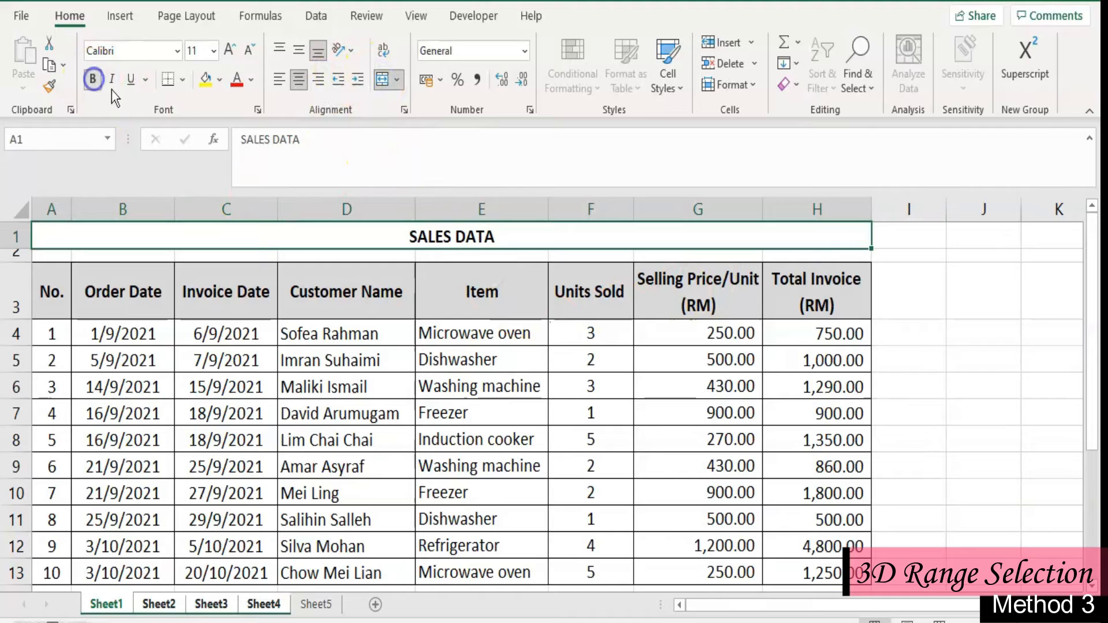
- Fill the merged title cell with the standard dark blue and set its font colour to white
click(222, 82)
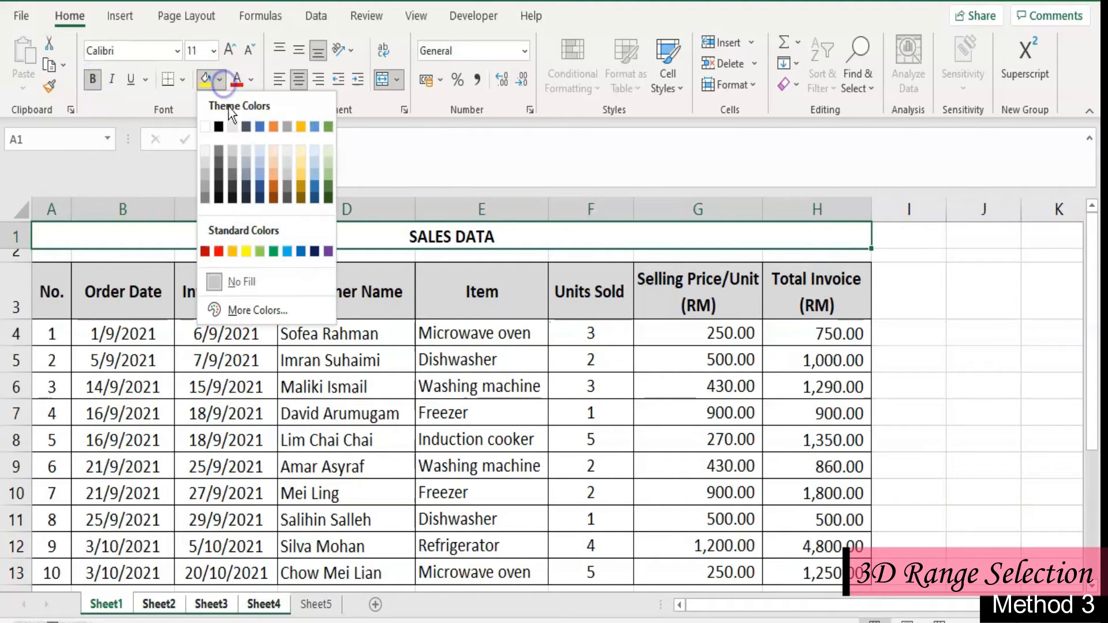
click(315, 252)
click(251, 86)
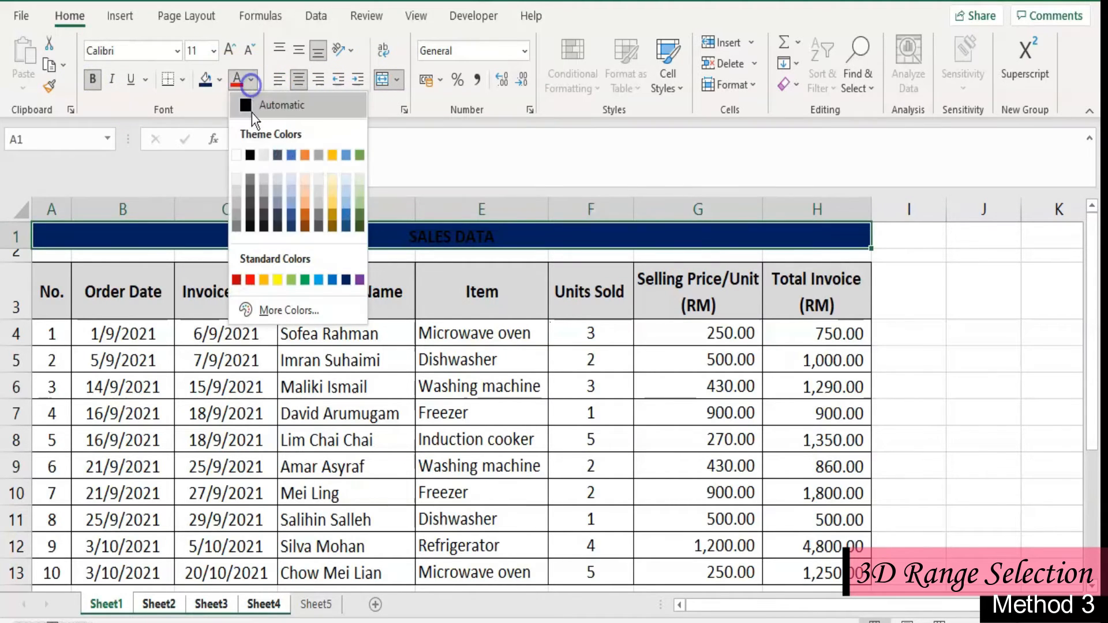
click(241, 154)
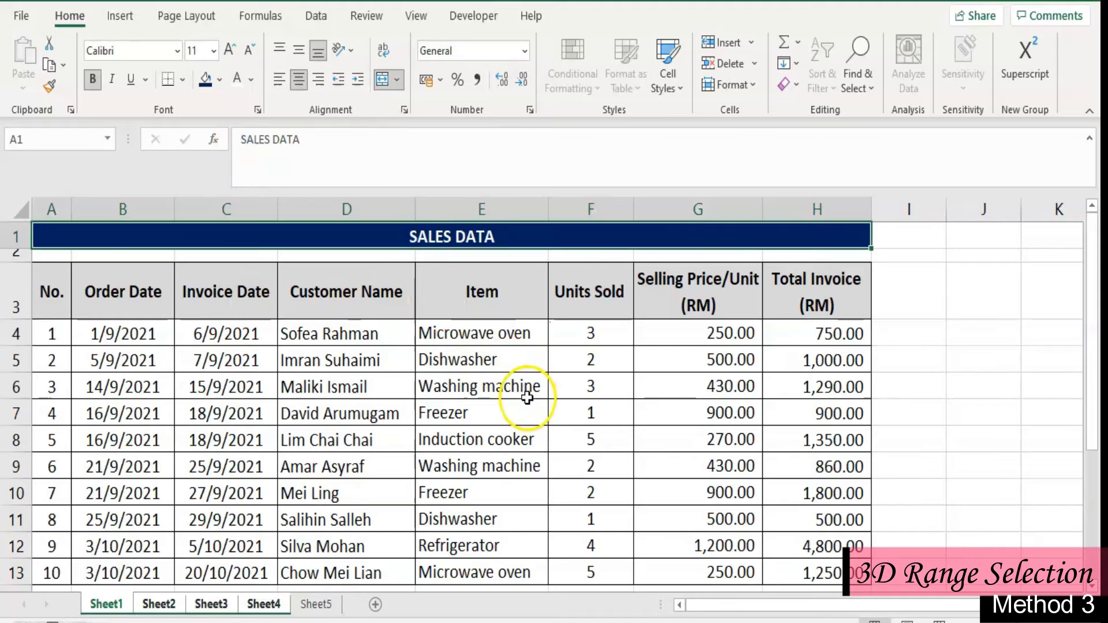
- Check Sheet2, Sheet3, Sheet4 and Sheet5 for the SALES DATA title in row 1
click(527, 397)
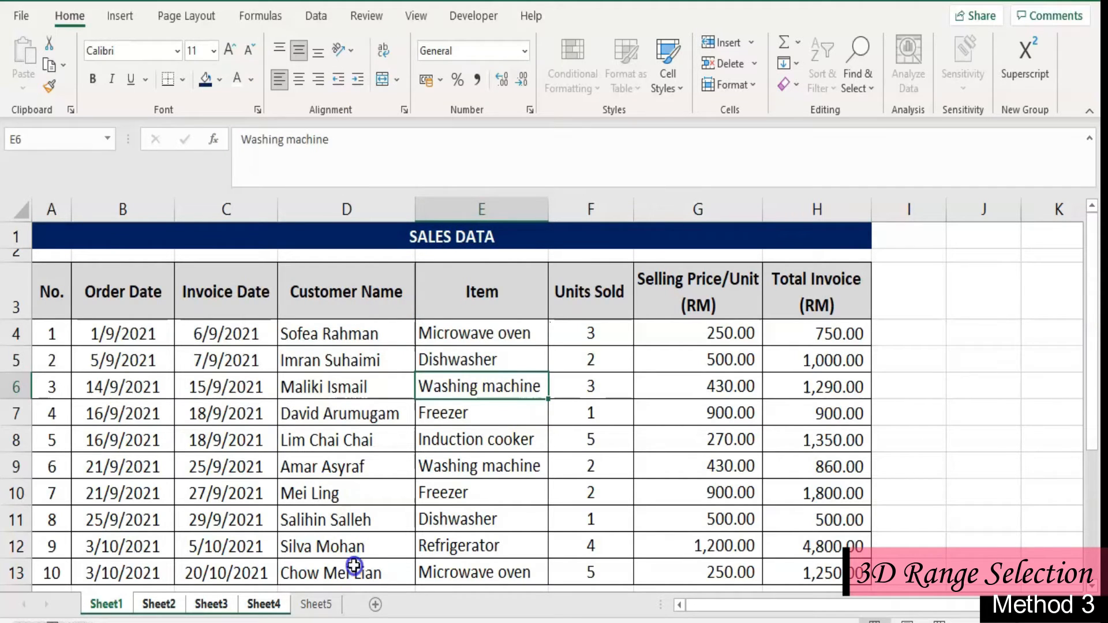
click(165, 604)
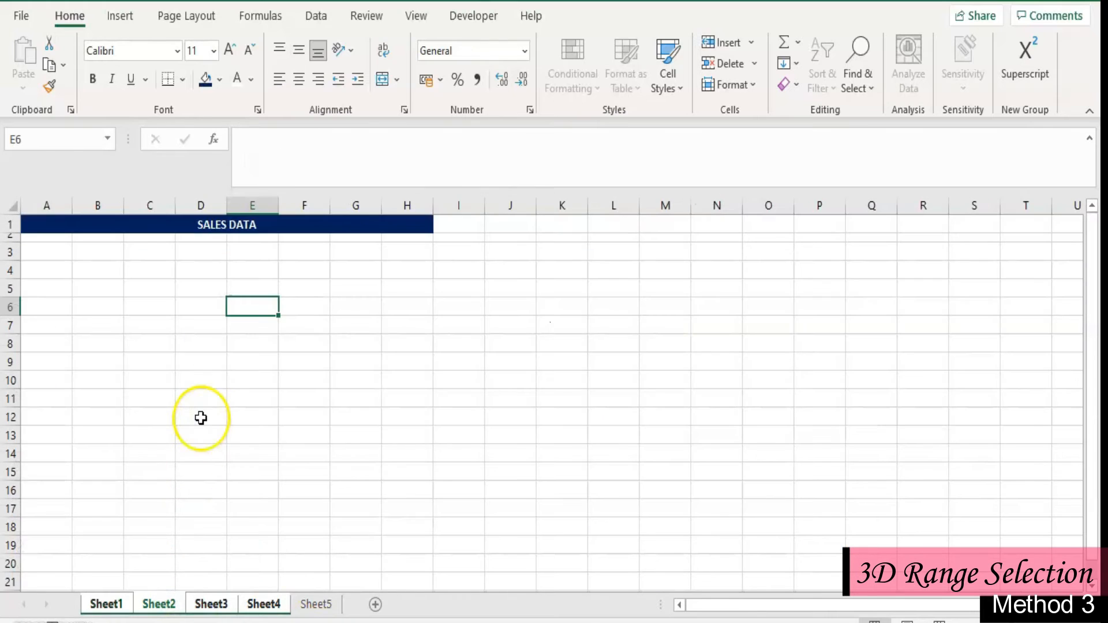
scroll(201, 418, up, 5)
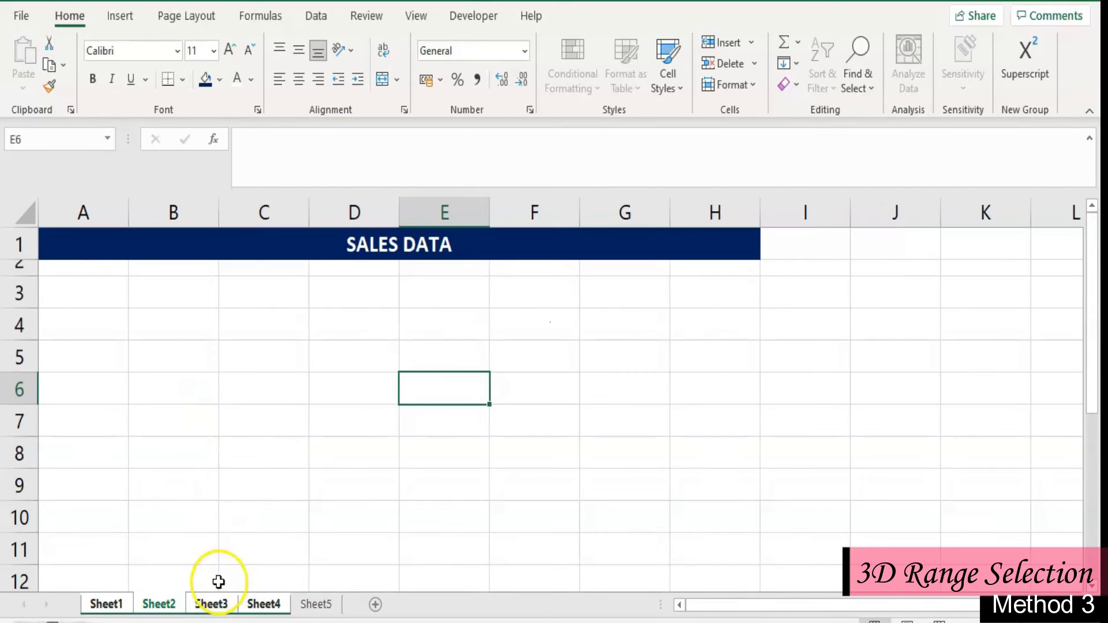
click(213, 605)
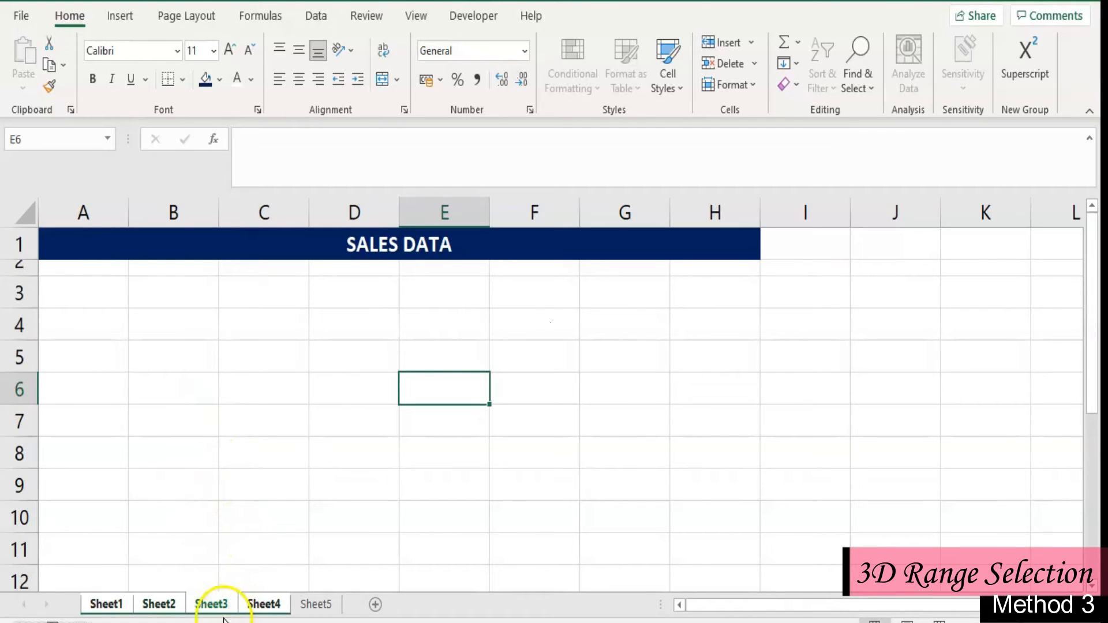
click(264, 604)
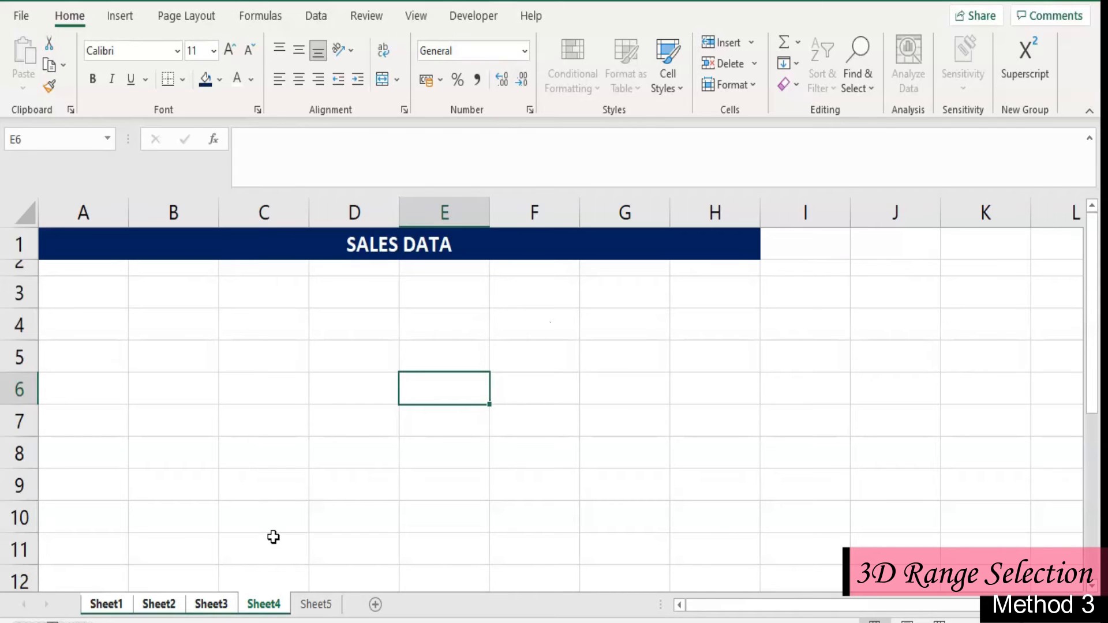
click(293, 475)
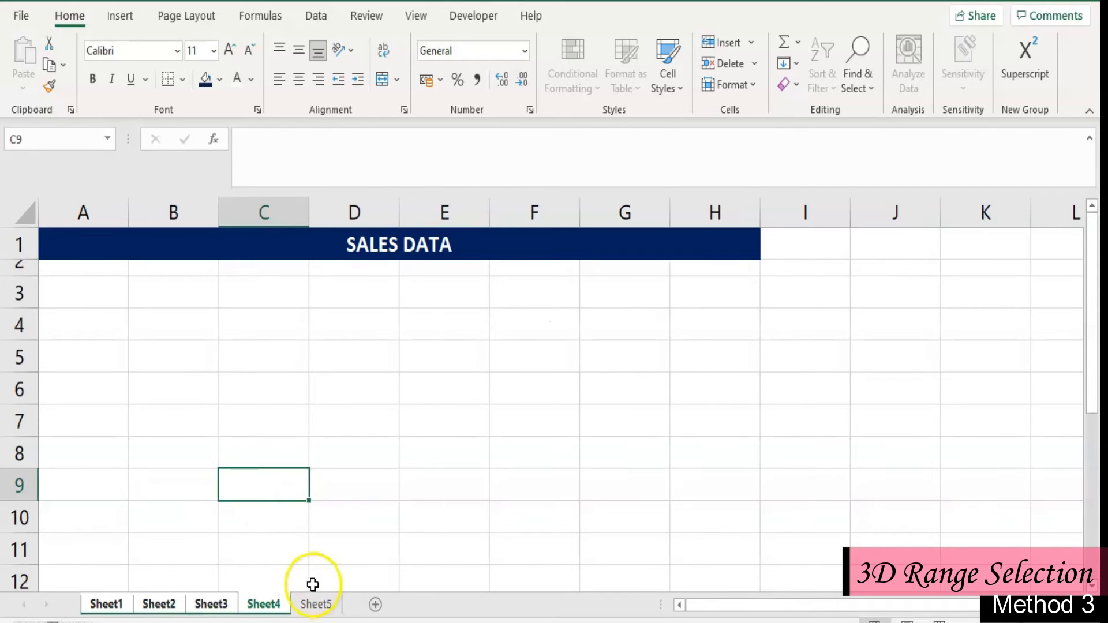
click(315, 604)
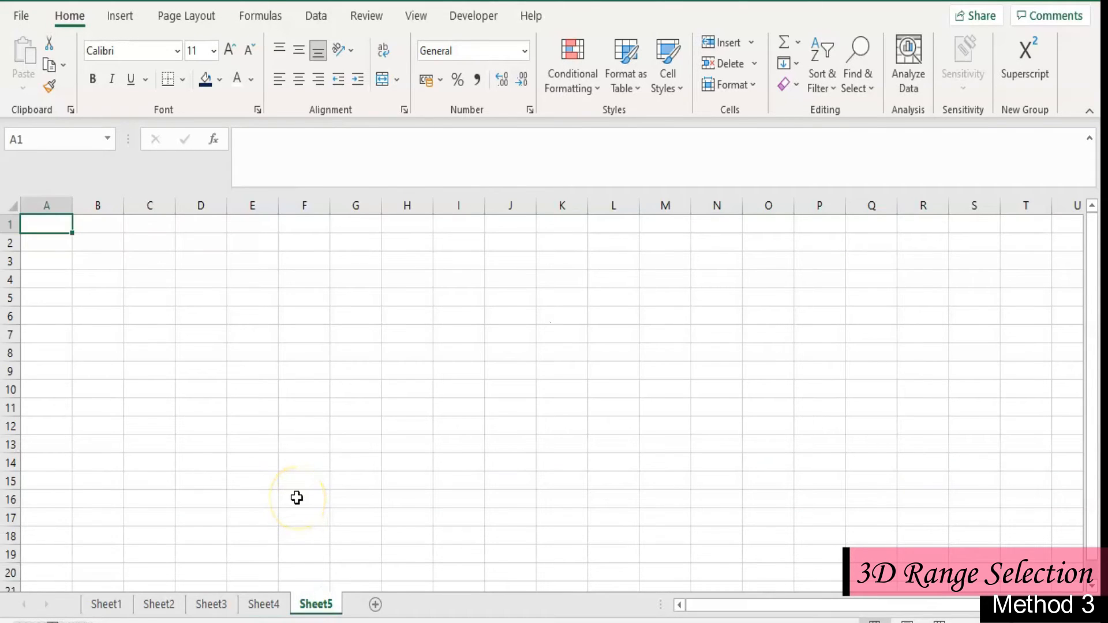
scroll(296, 497, up, 2)
scroll(297, 497, up, 1)
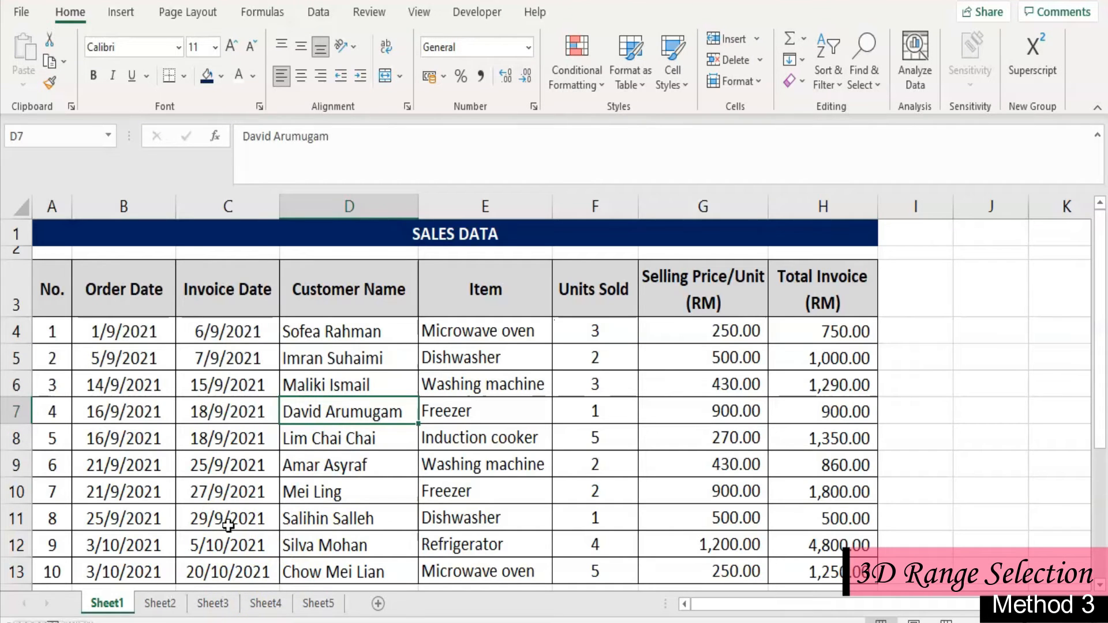
- Group the non-adjacent sheets Sheet1, Sheet3 and Sheet5
click(212, 603)
shift+click(309, 606)
click(314, 603)
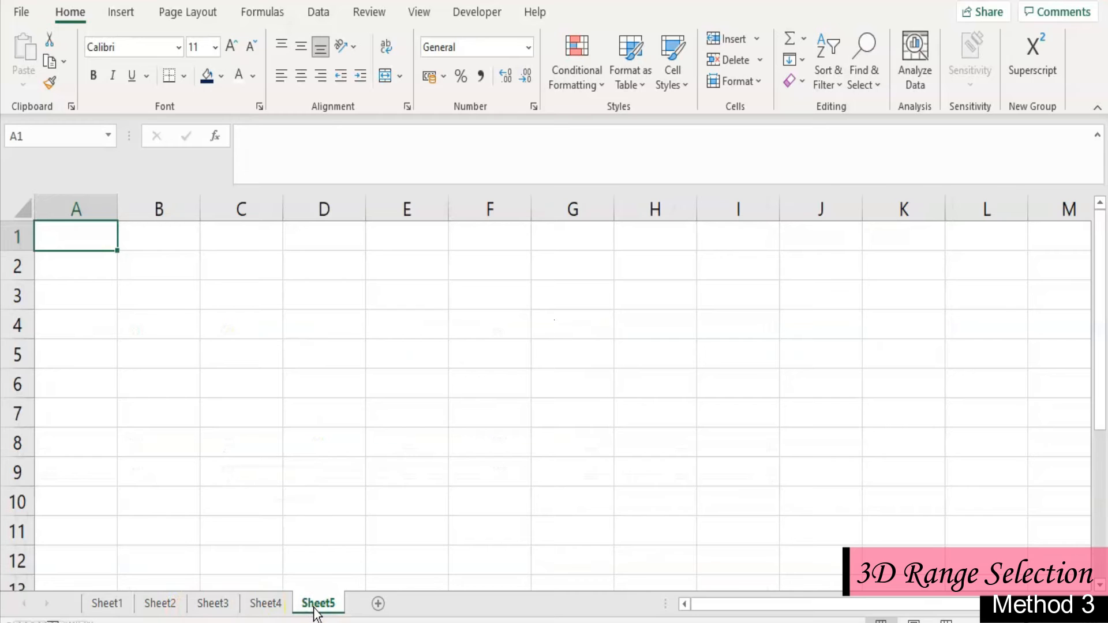
click(104, 604)
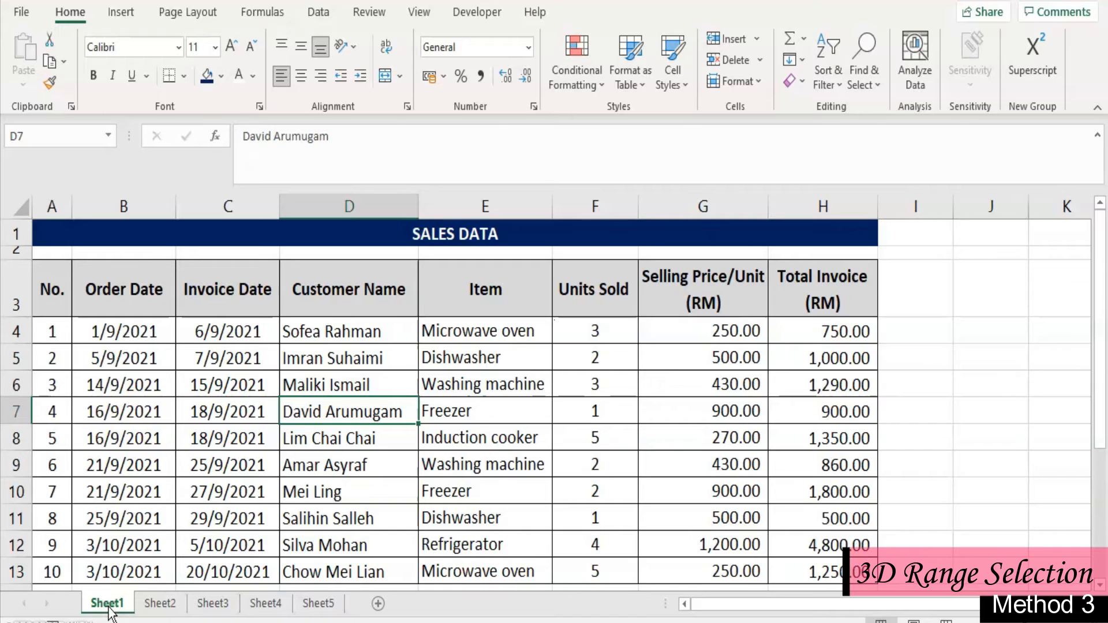
ctrl+click(210, 602)
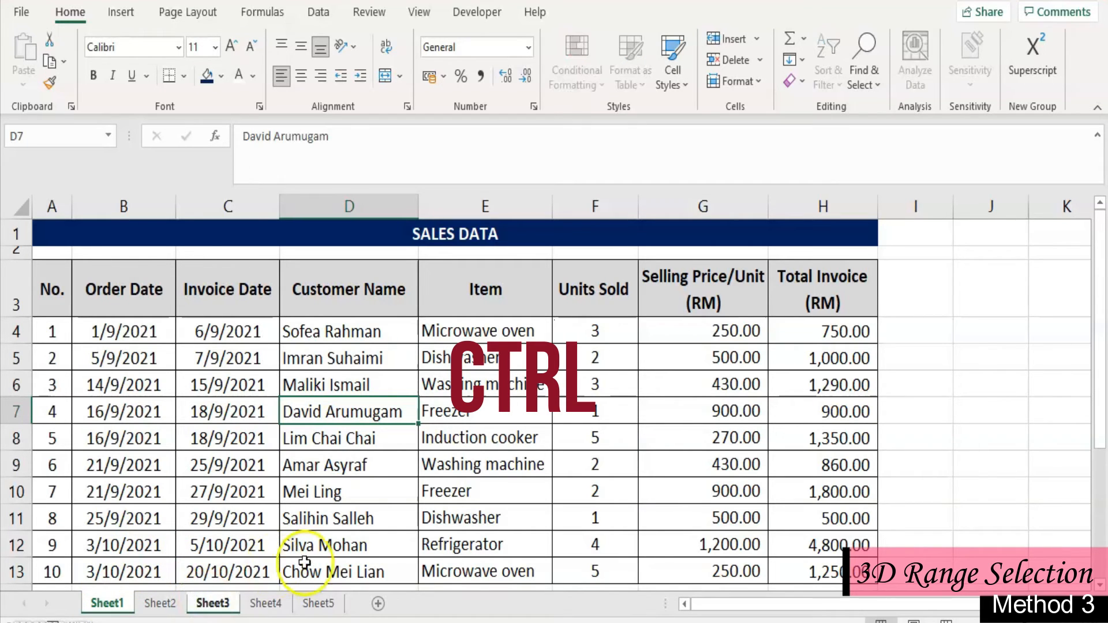
ctrl+click(318, 603)
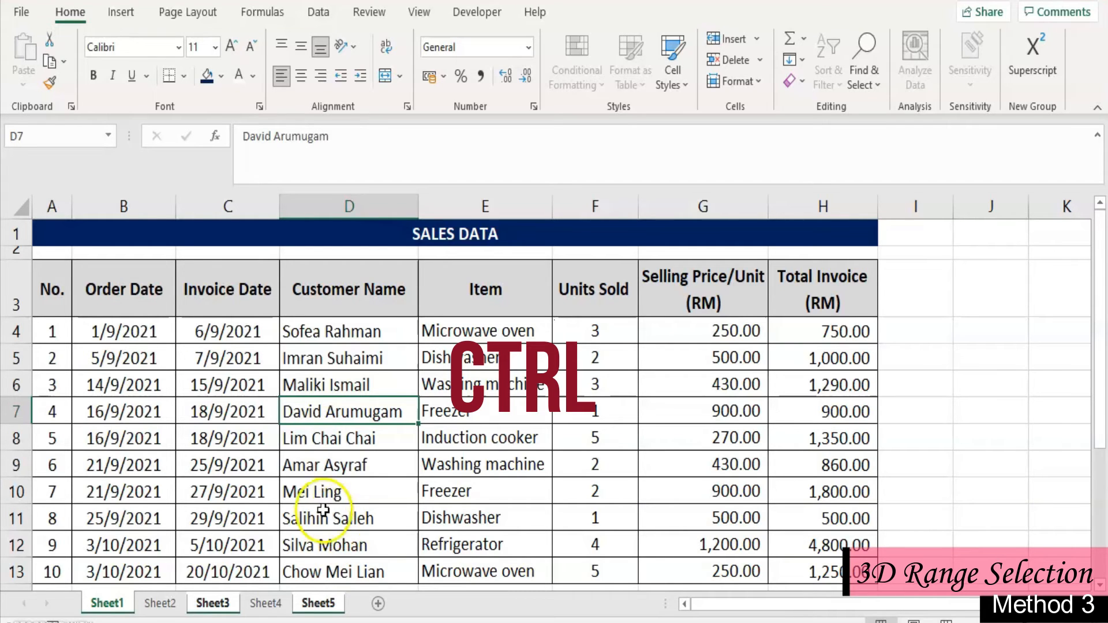
- Enter the note "This is the sales data for September and October 2021" in cell C15 of the grouped sheets
scroll(269, 513, down, 2)
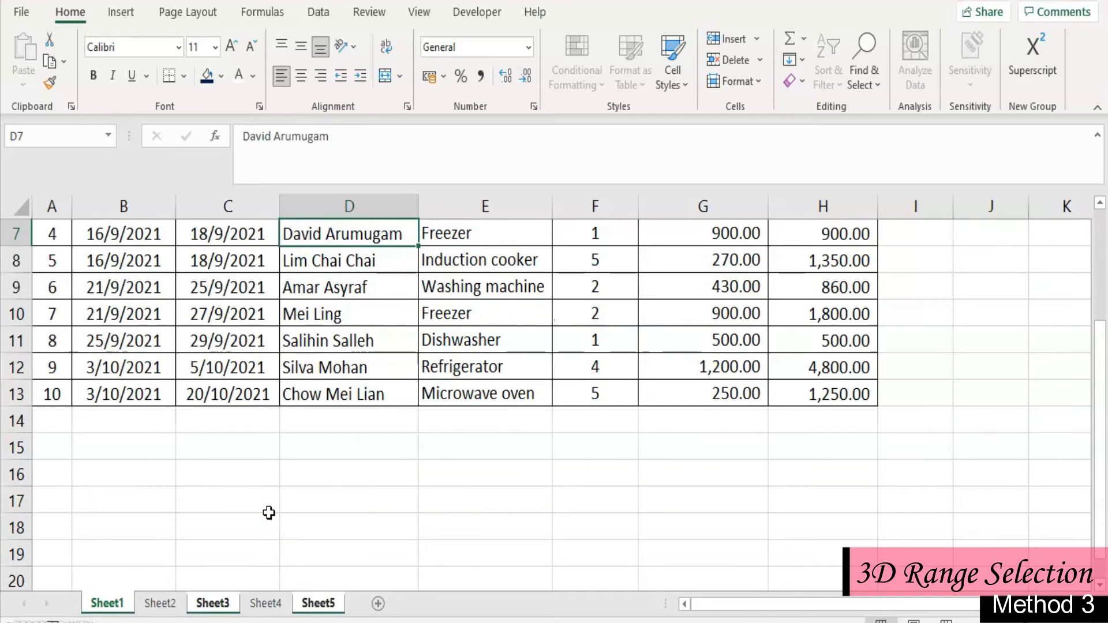
click(210, 456)
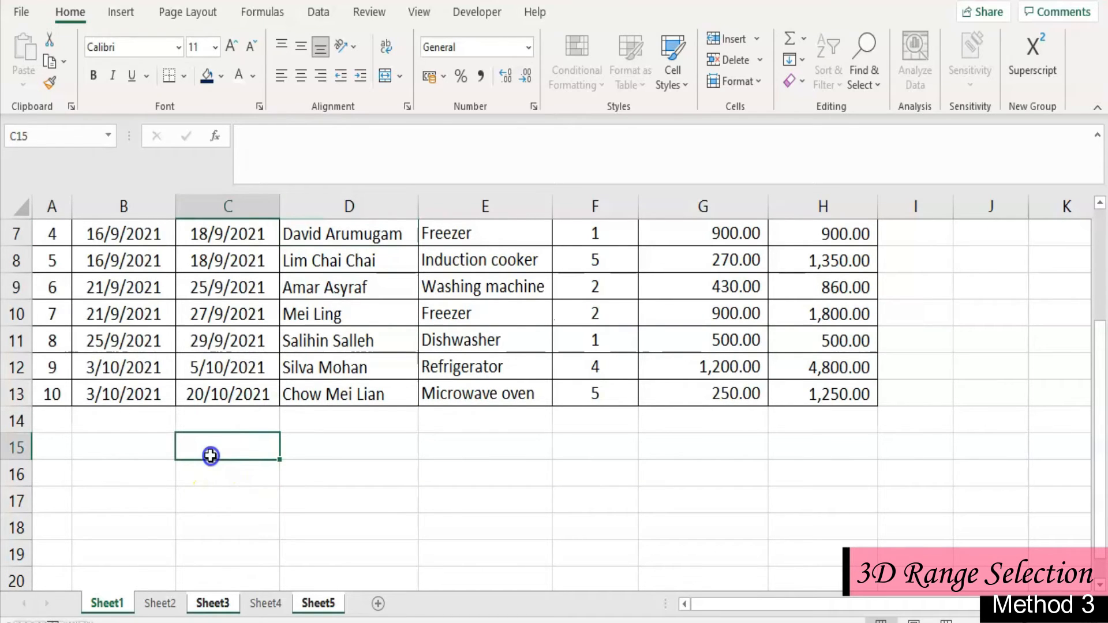
text(This is)
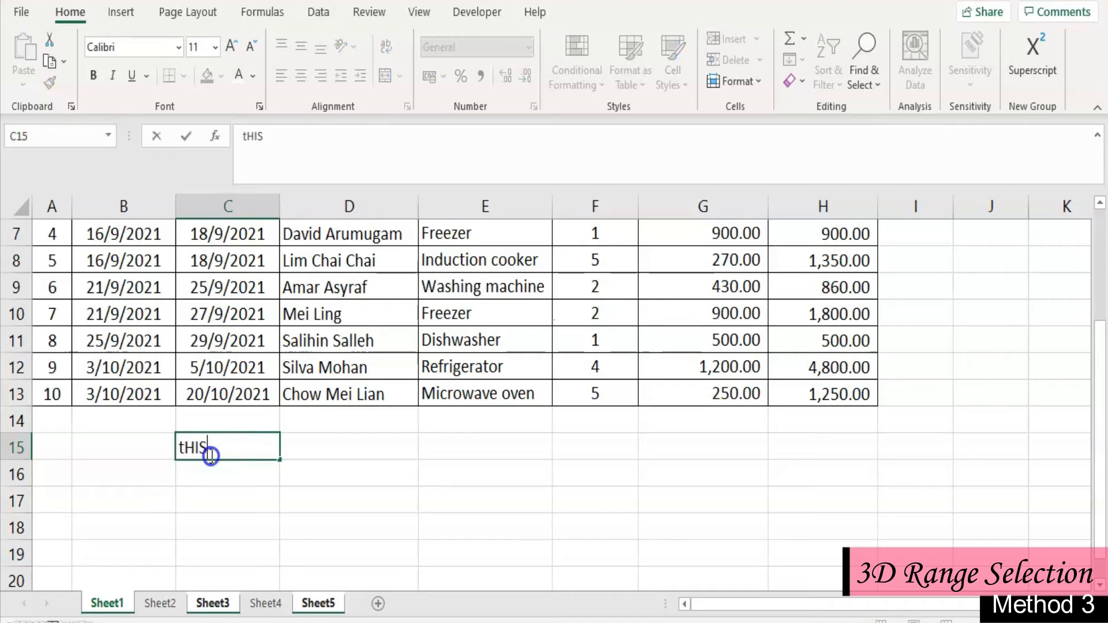
text( the sa)
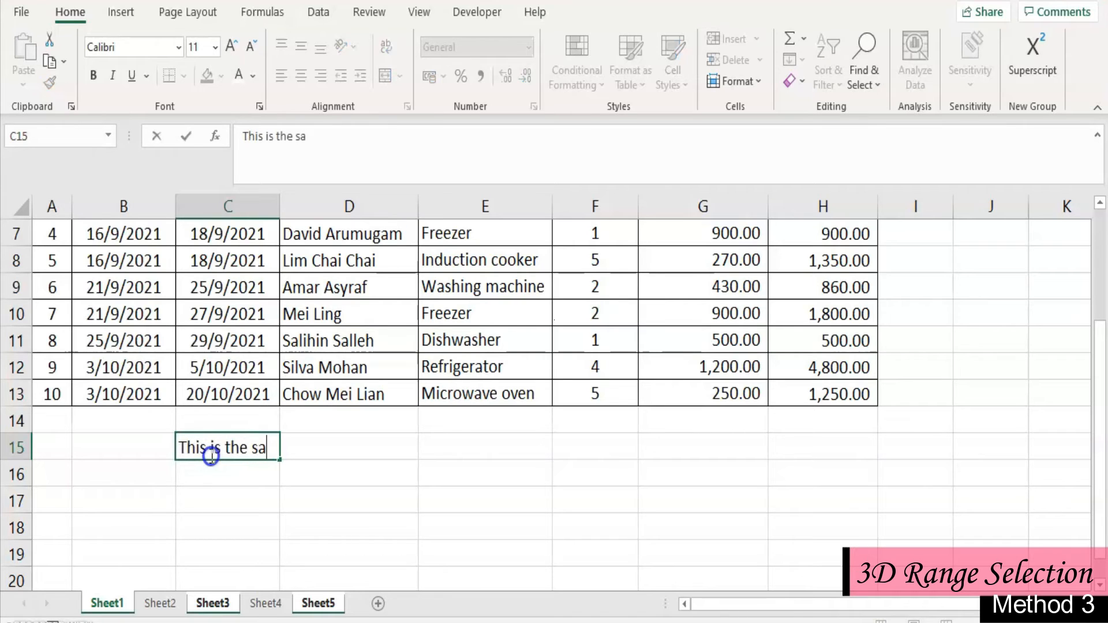
text(les data for )
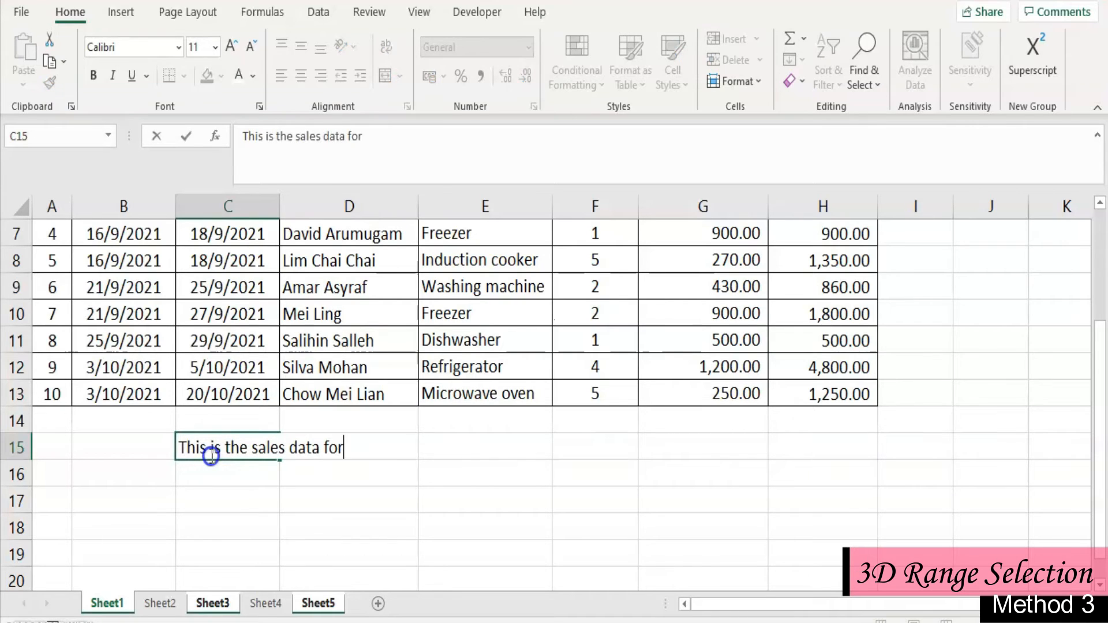
text(September and O)
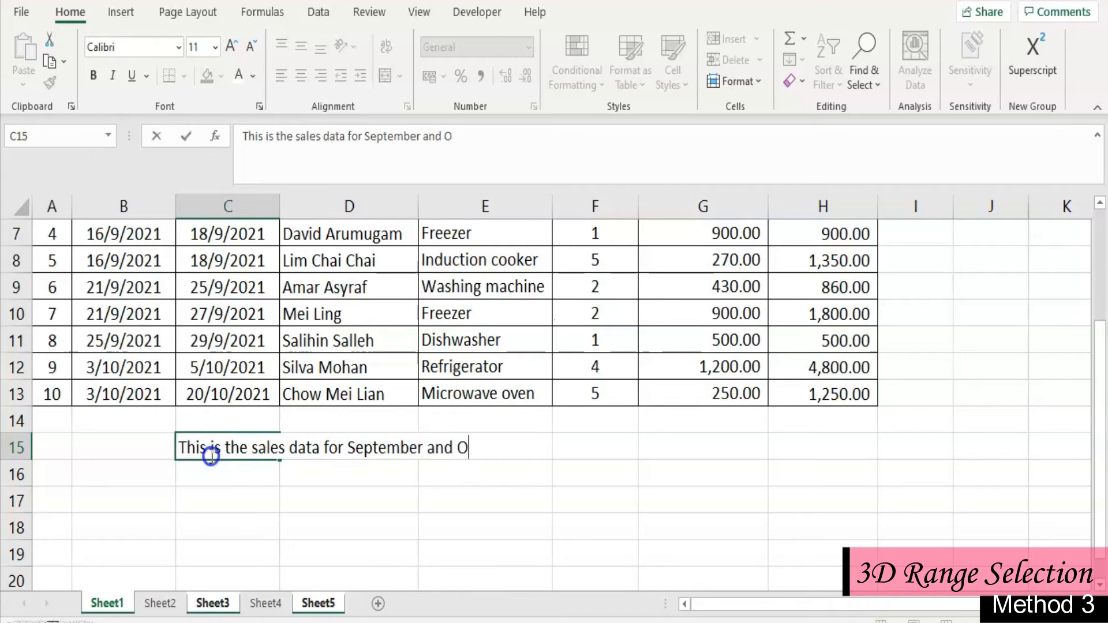
text(ctober )
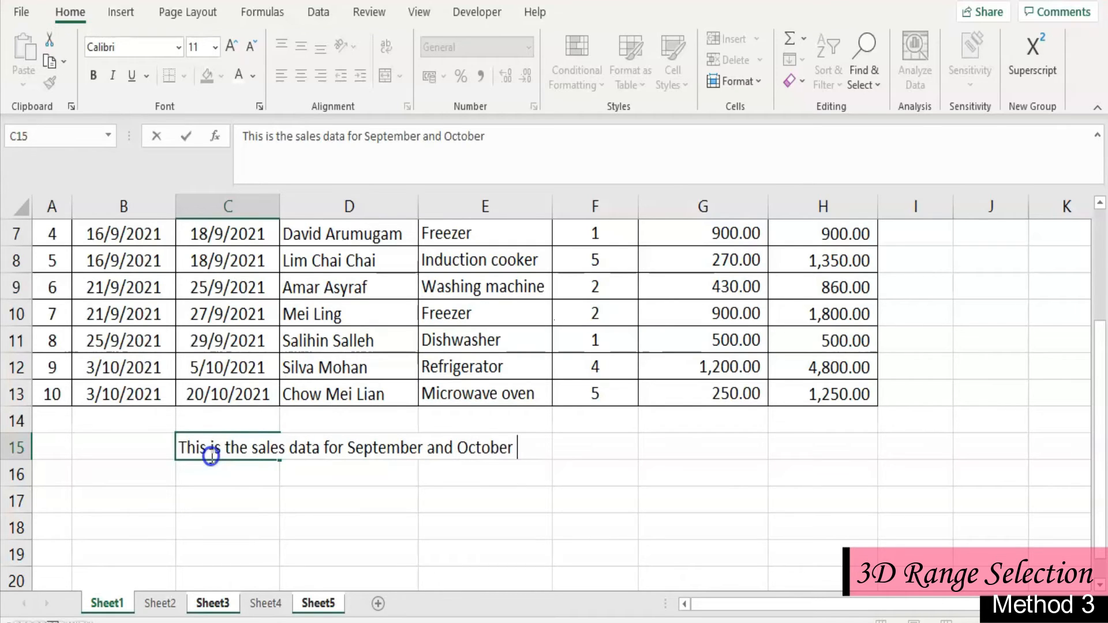
text(2021)
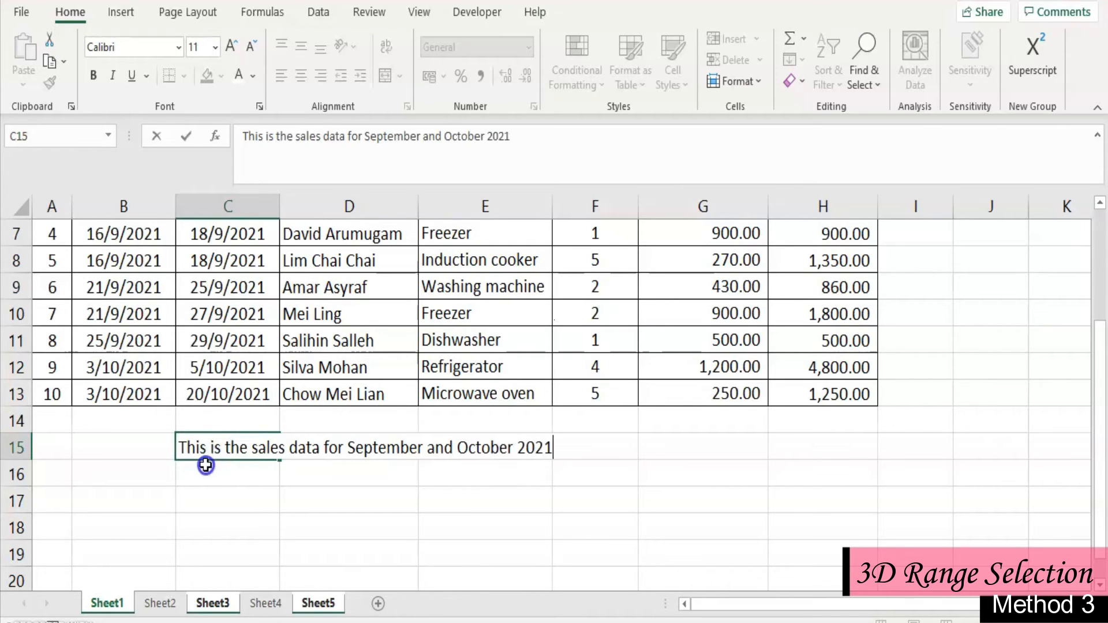
click(206, 471)
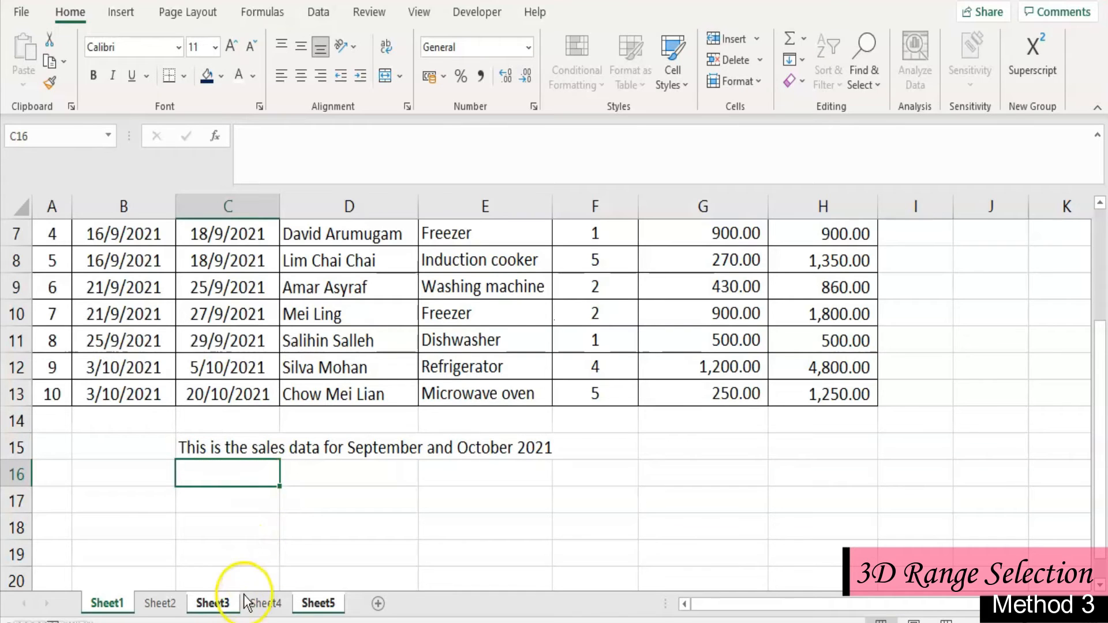
- Check row 15 of Sheet3, Sheet5, Sheet4 and Sheet2 for the sales data note
click(225, 603)
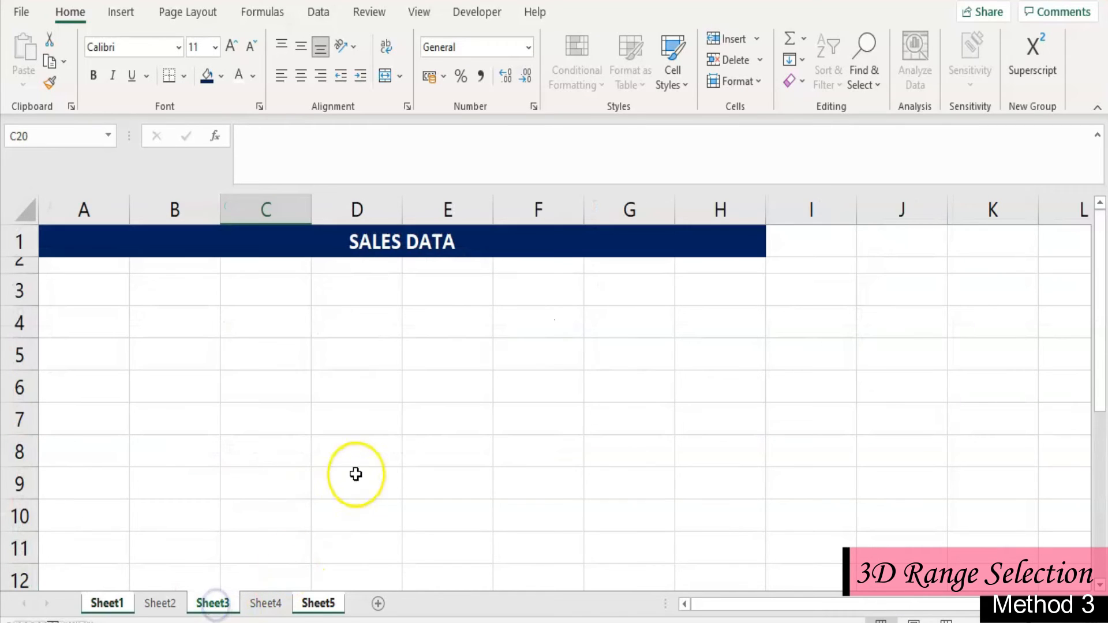
scroll(356, 472, down, 2)
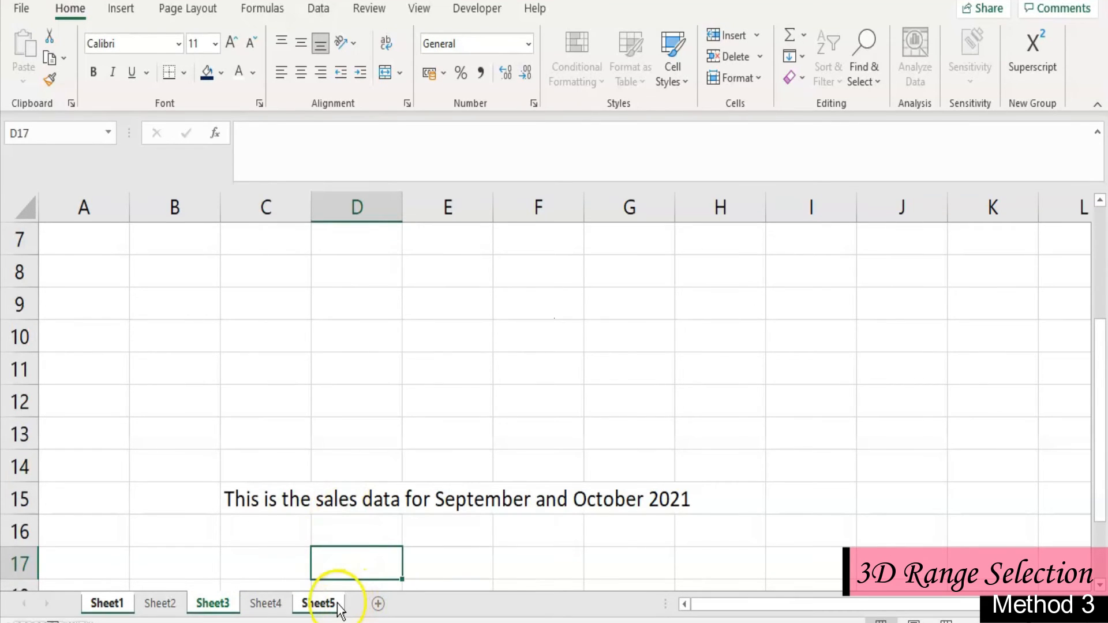
click(339, 607)
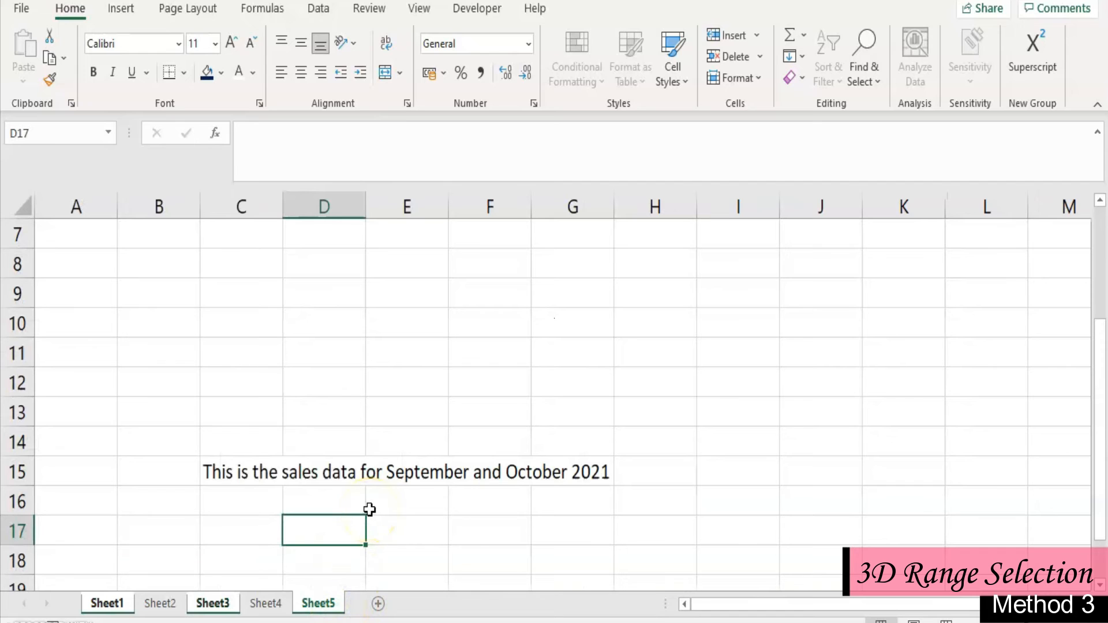
click(276, 604)
scroll(319, 524, down, 3)
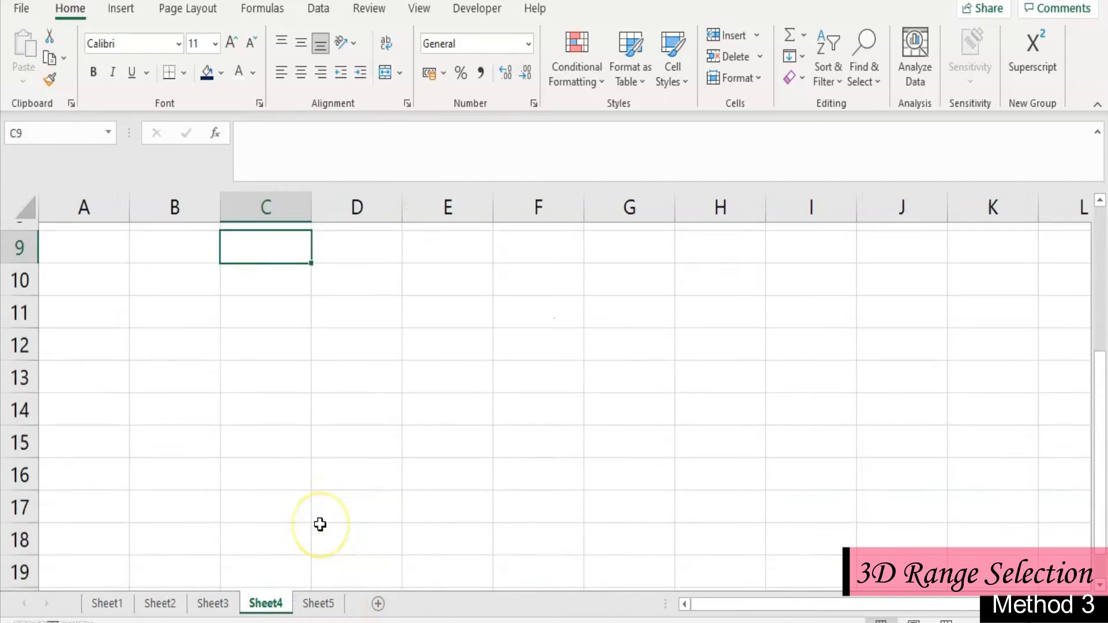
click(160, 603)
scroll(285, 497, down, 1)
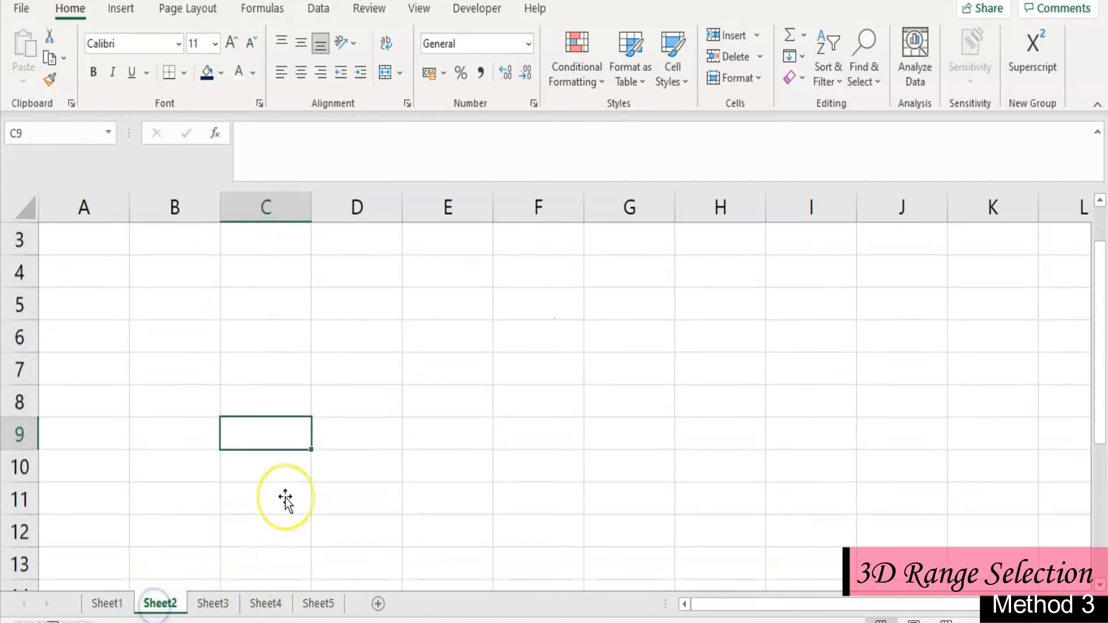
scroll(285, 498, down, 2)
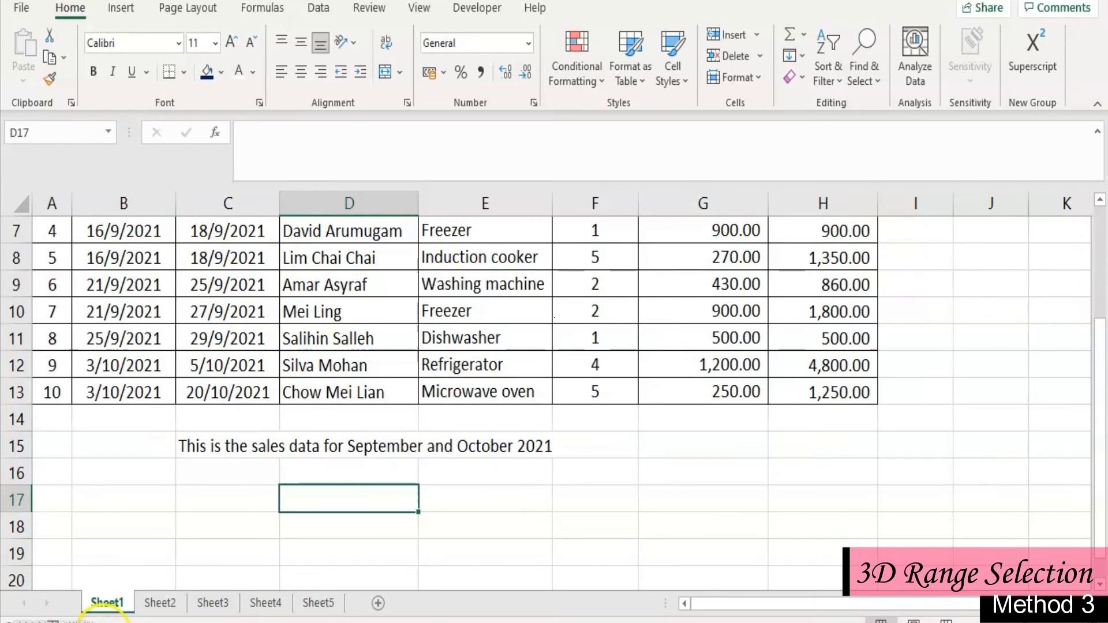
- Group all the worksheets in the workbook and ungroup them again
right_click(114, 613)
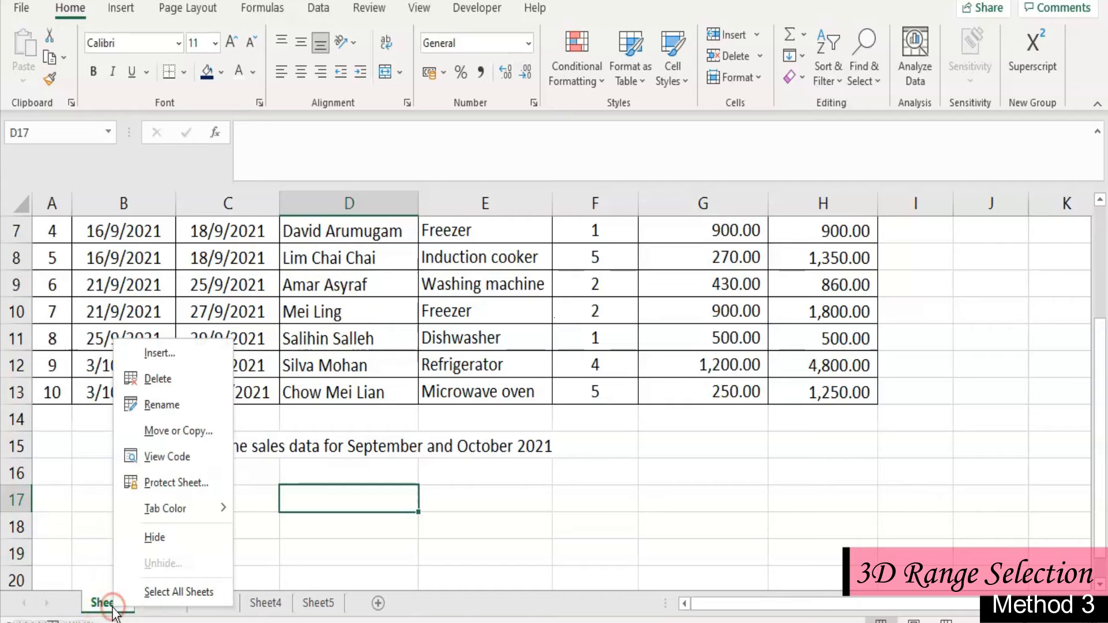
click(125, 590)
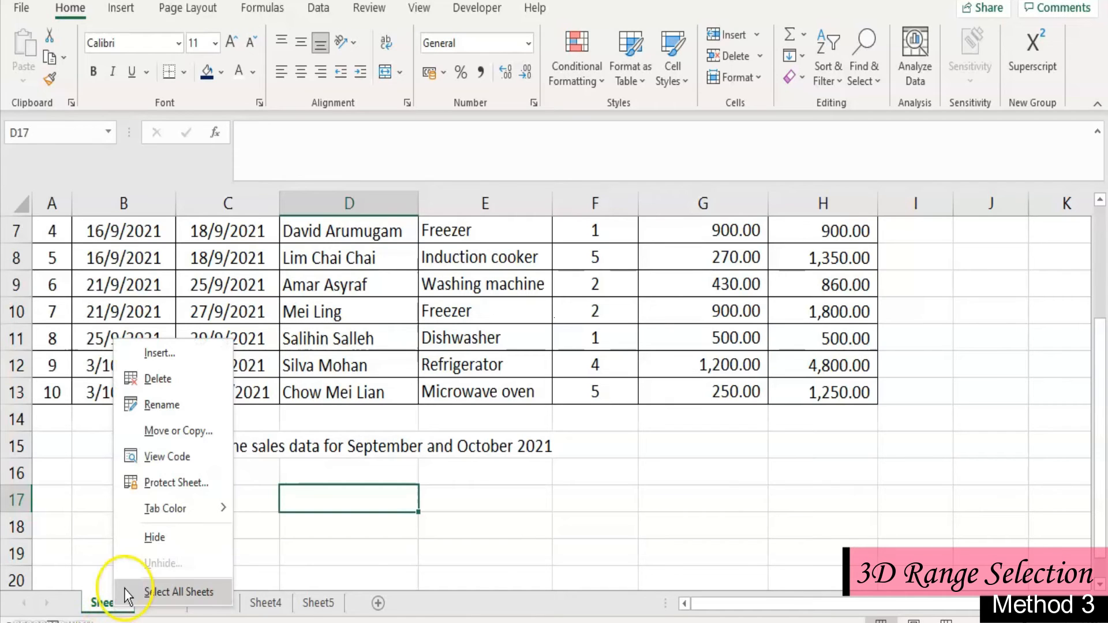
click(168, 594)
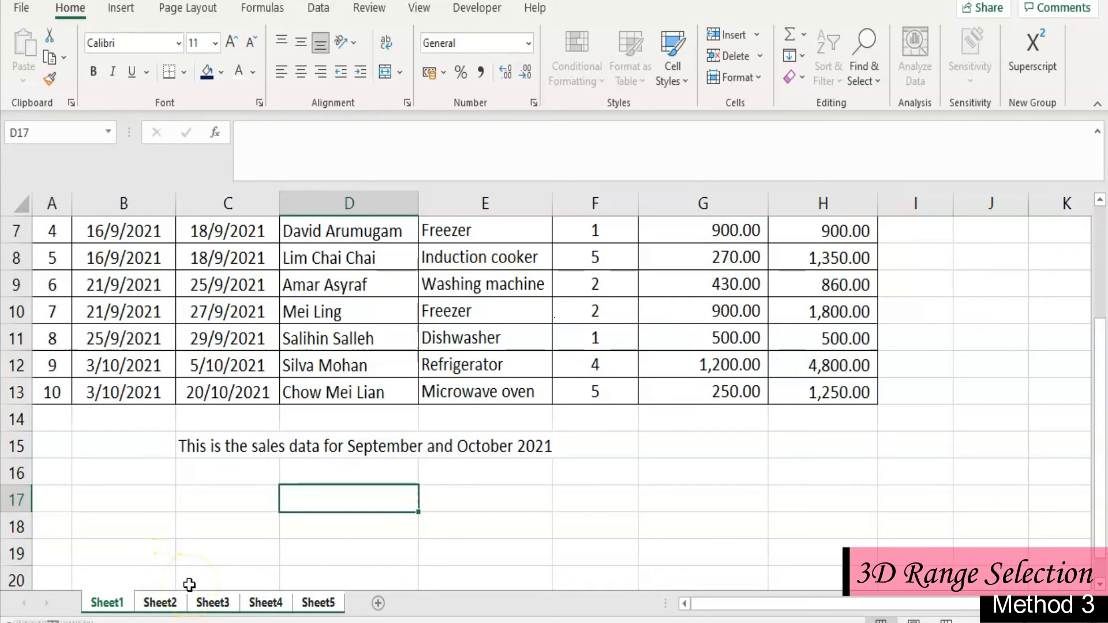
right_click(112, 611)
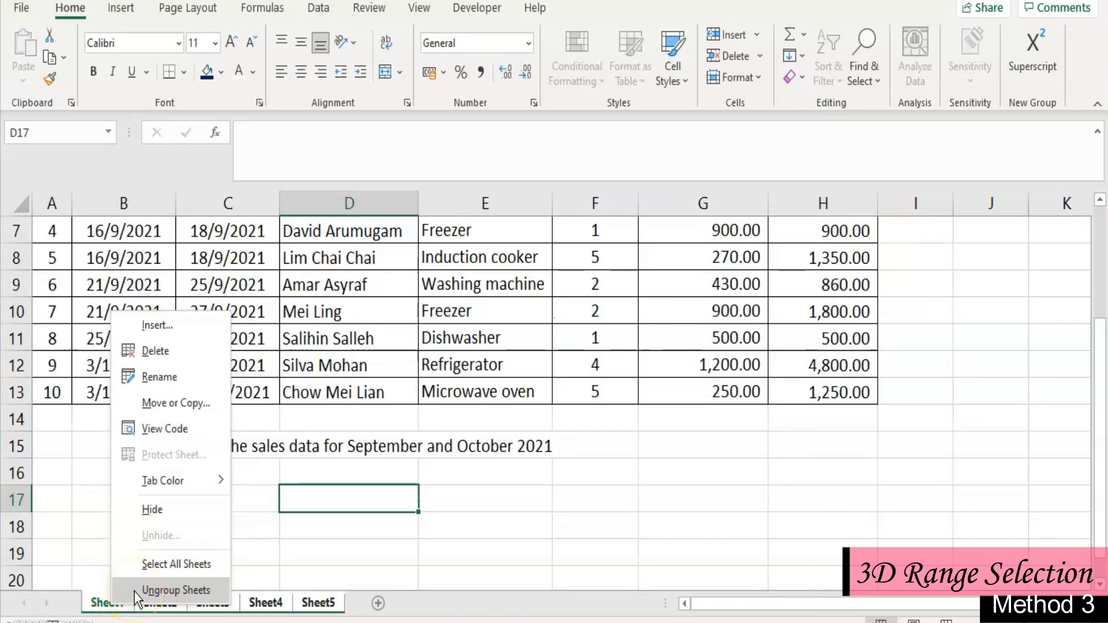
click(134, 591)
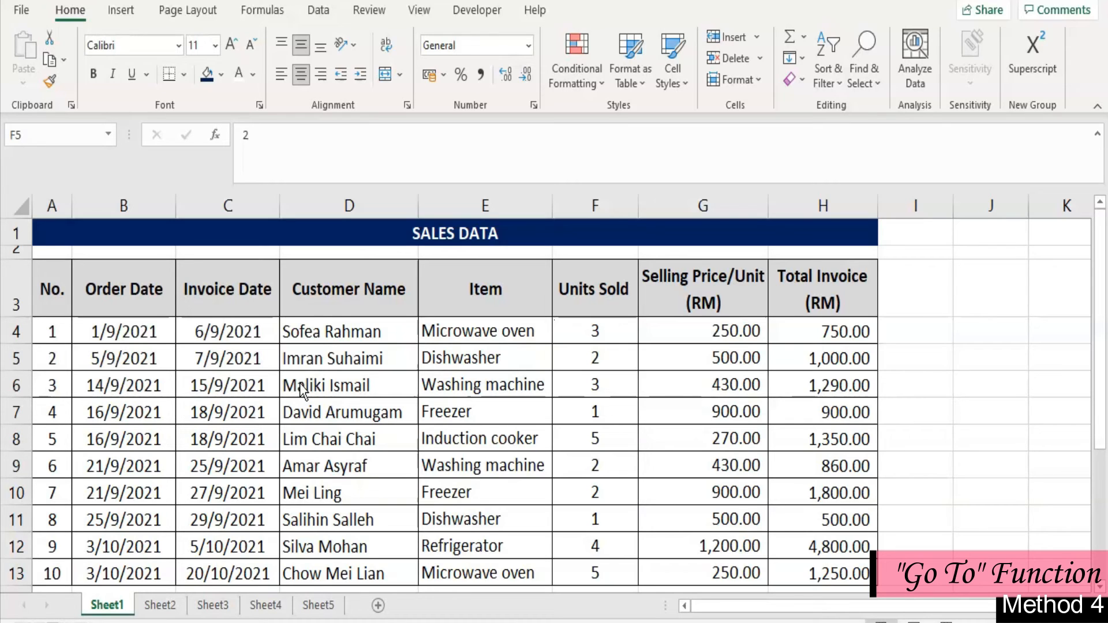
- Starting from cell A3, jump to cell D20 with the Go To function
click(58, 289)
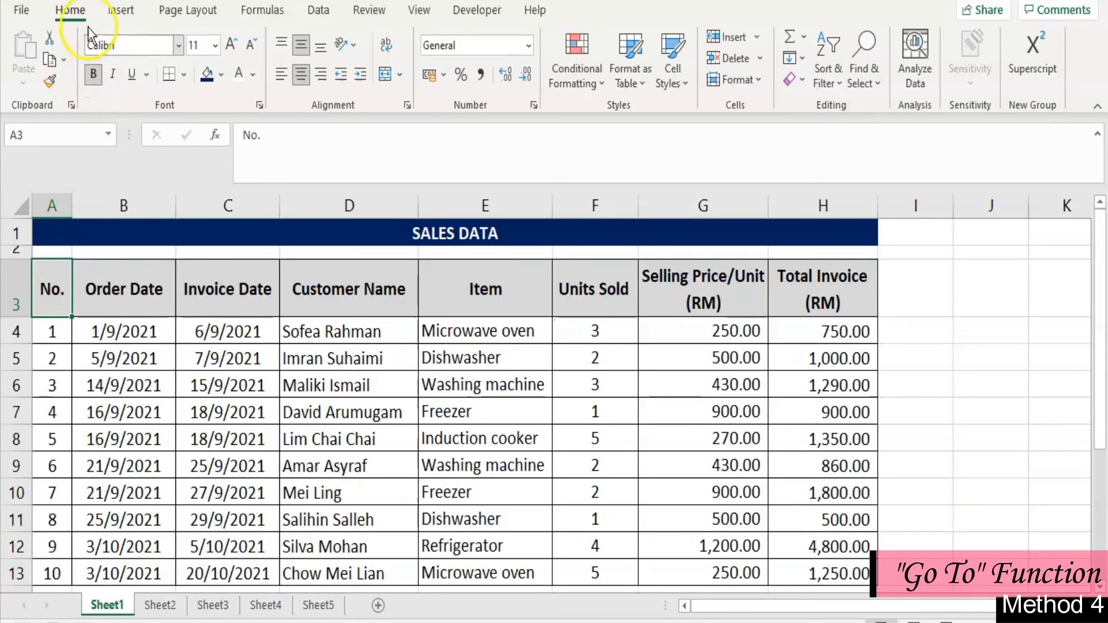
click(881, 84)
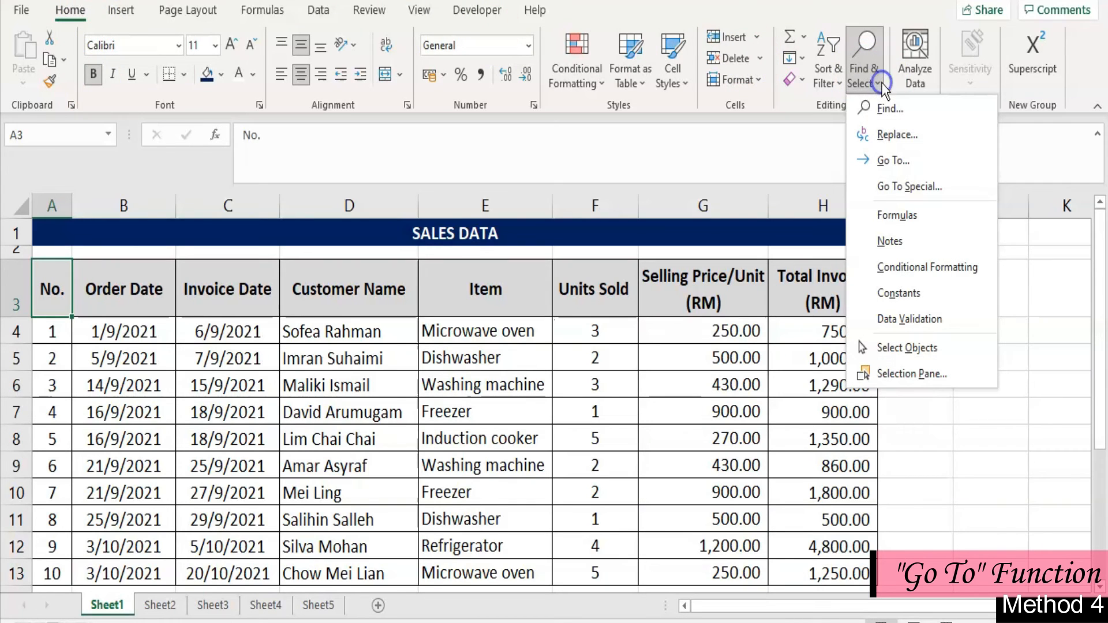
click(900, 161)
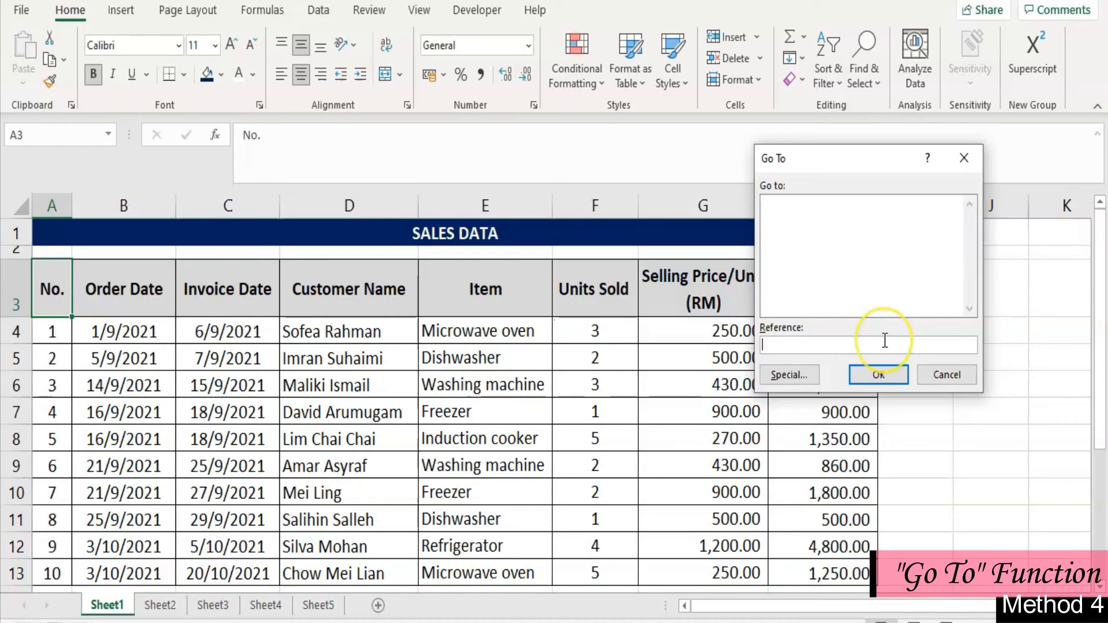
text(D20)
click(865, 376)
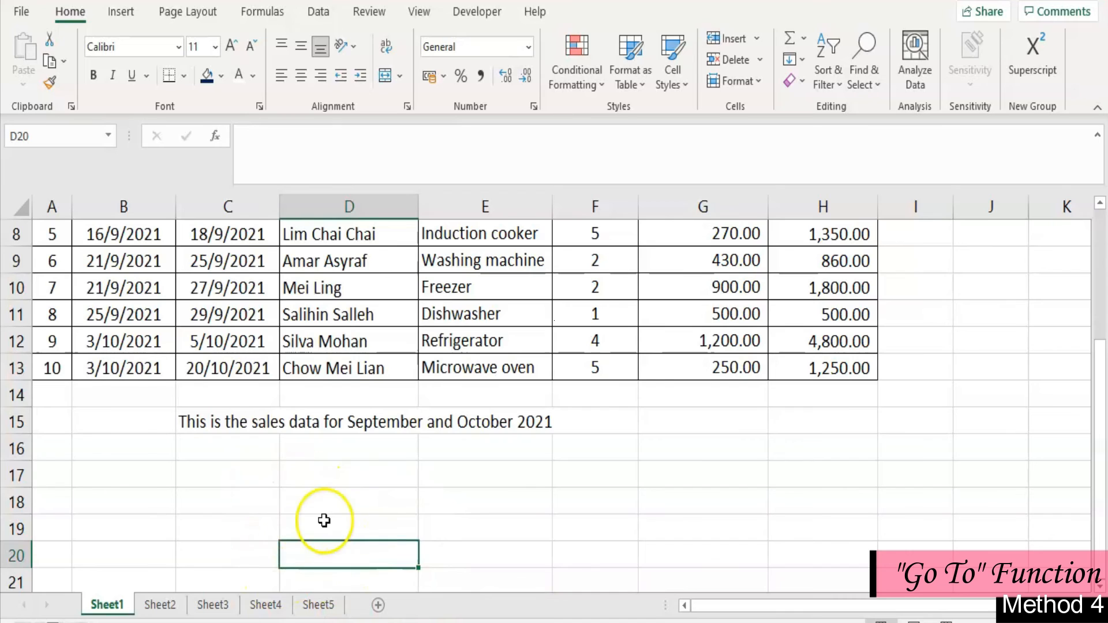
- Use Go To Special to select only the formula cells that return numbers, excluding text, logicals and errors
scroll(527, 460, up, 3)
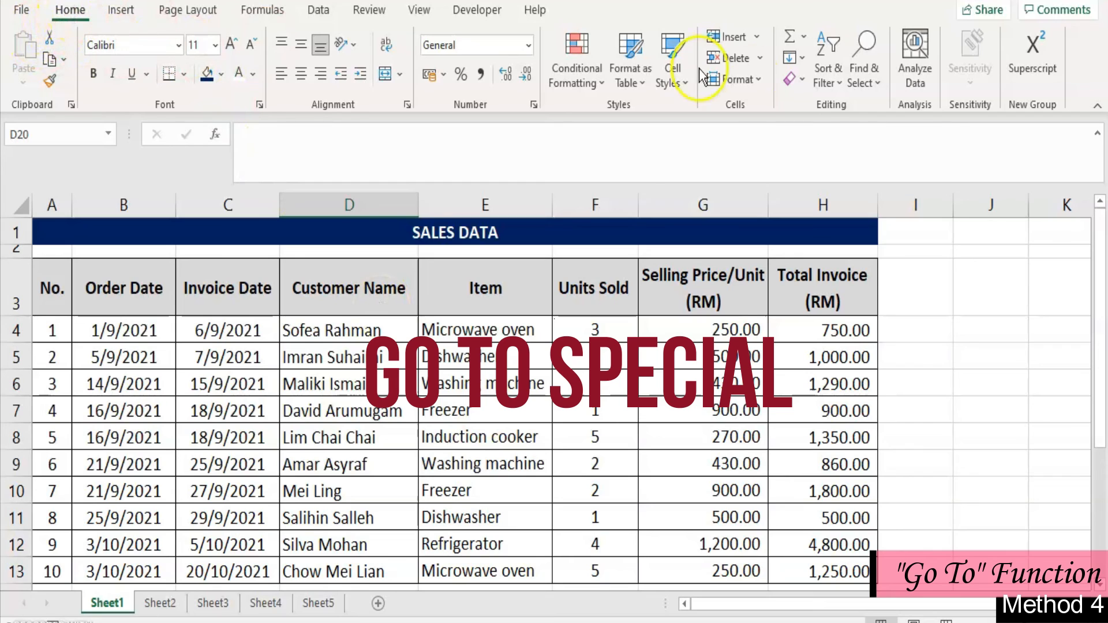
click(874, 83)
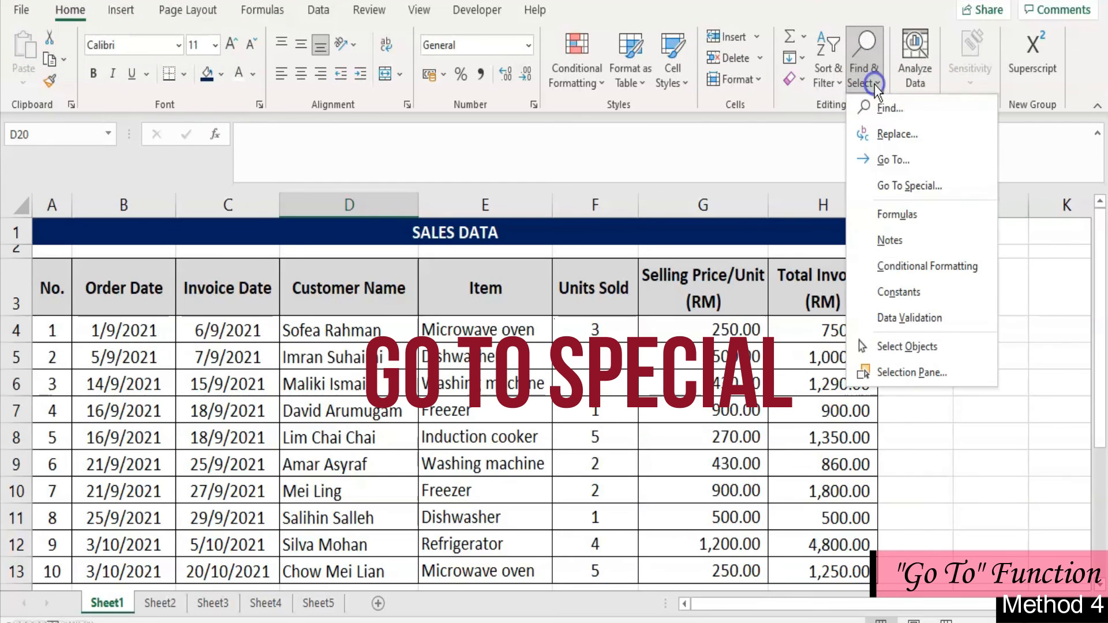
click(895, 186)
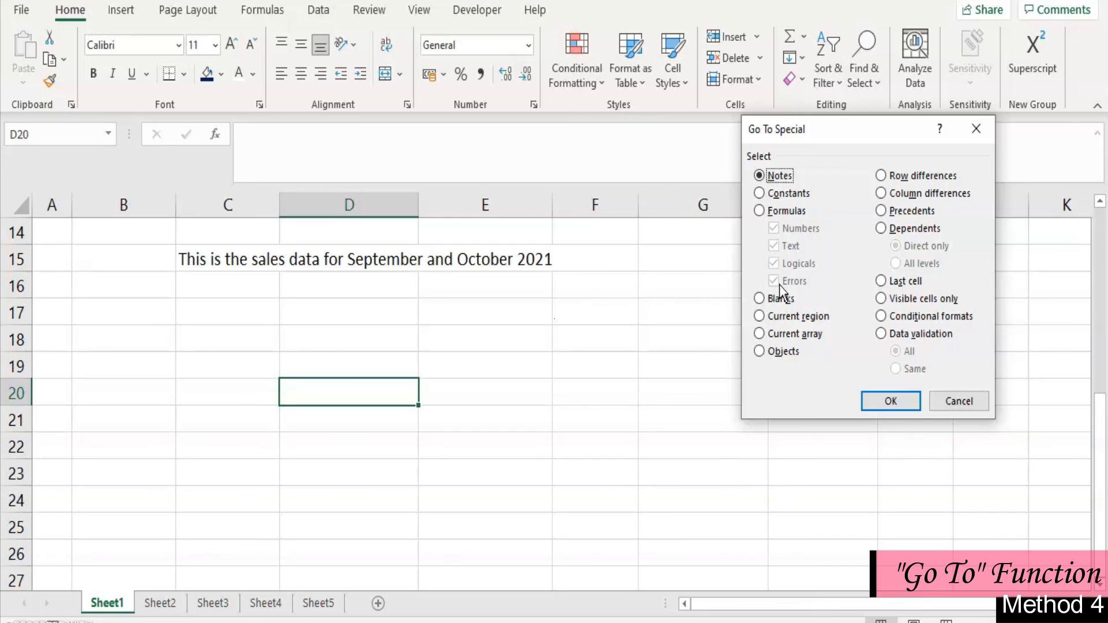
click(793, 213)
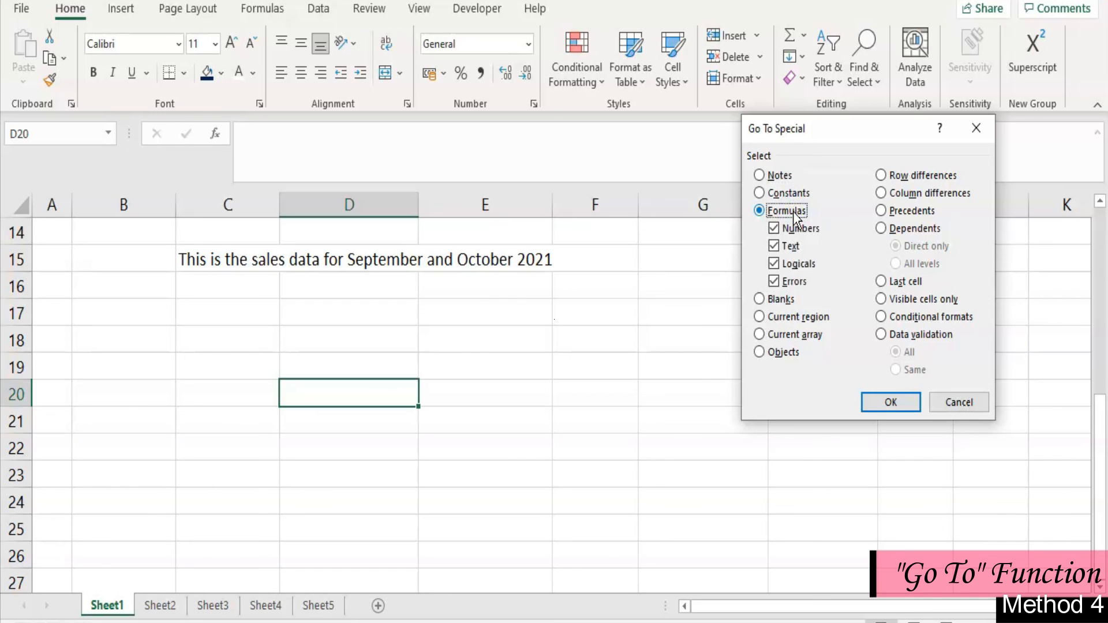
click(773, 247)
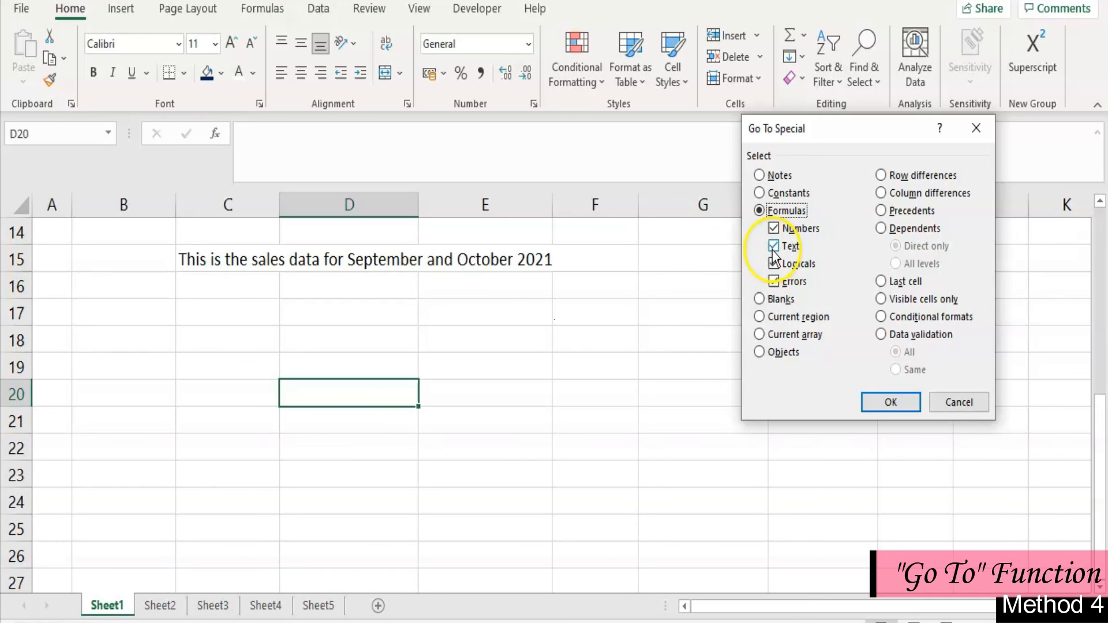
click(774, 263)
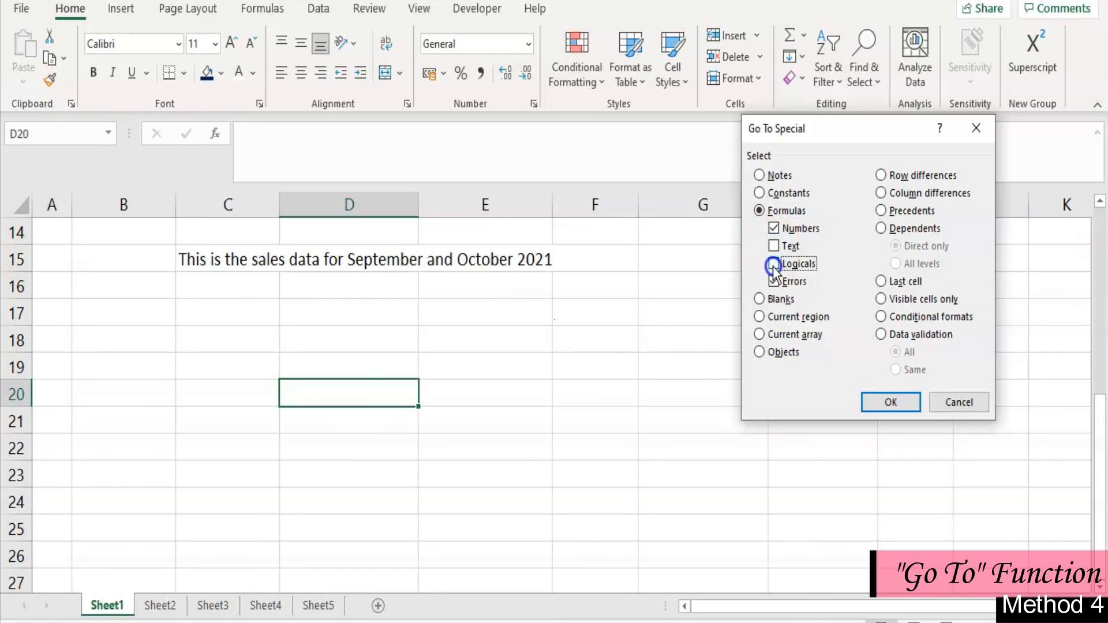
click(775, 283)
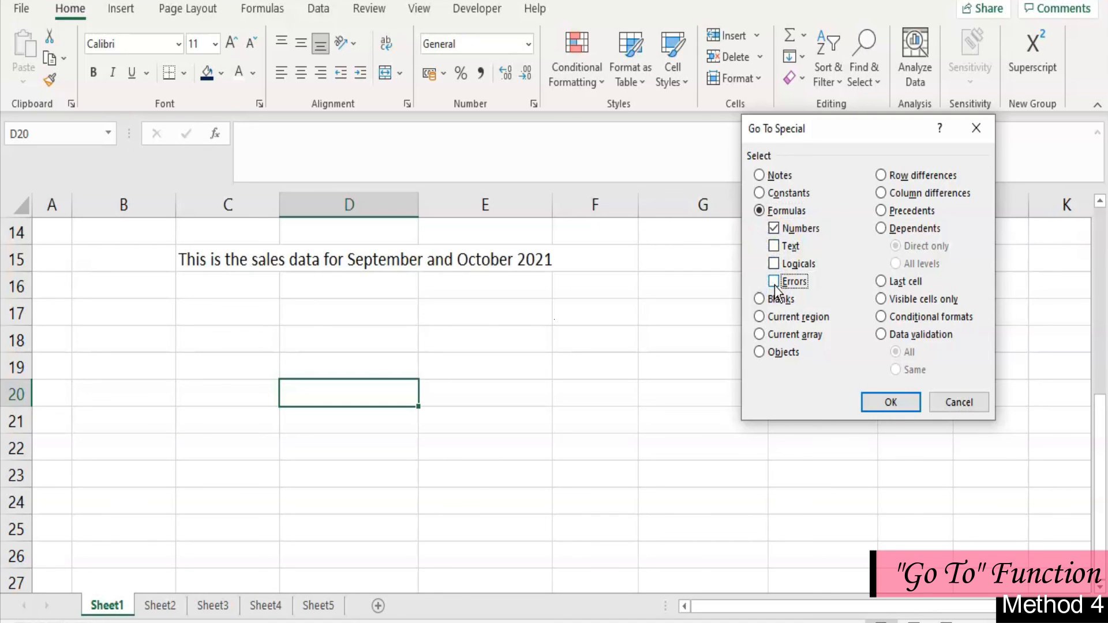
click(889, 403)
scroll(641, 495, up, 1)
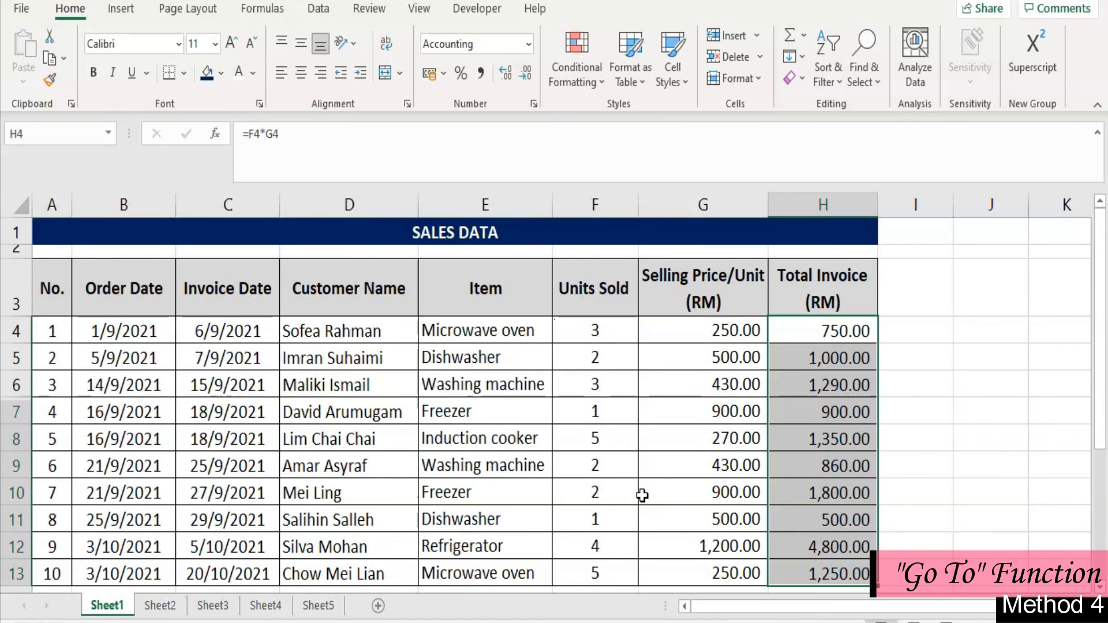
- Inspect the Total Invoice formula in H4 and its source cells F4 and G4
click(849, 336)
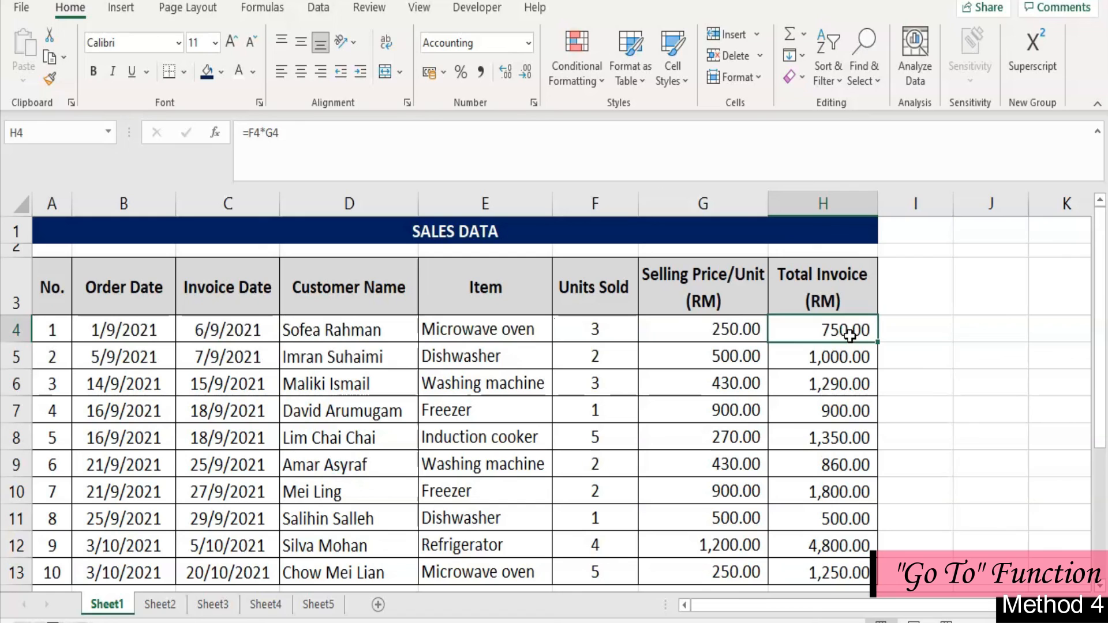
click(601, 334)
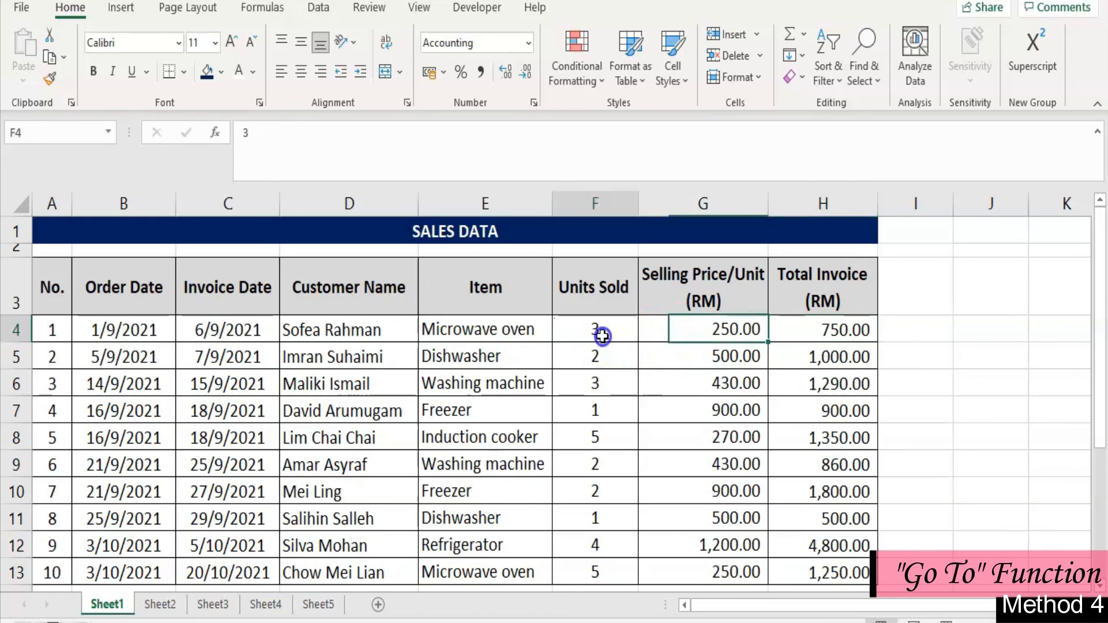
click(682, 339)
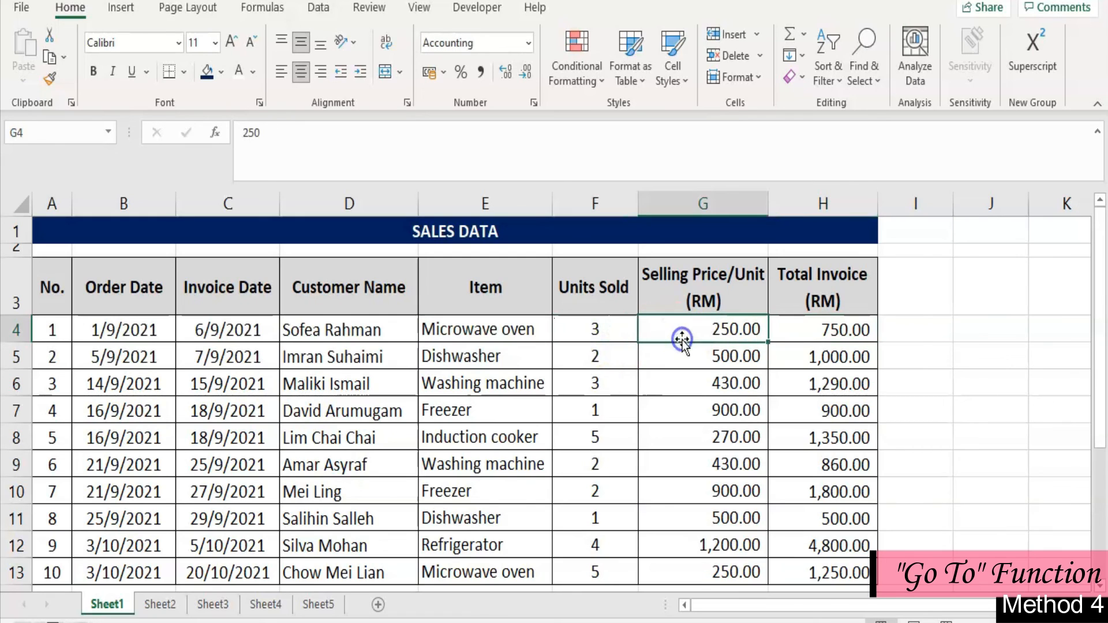
click(810, 339)
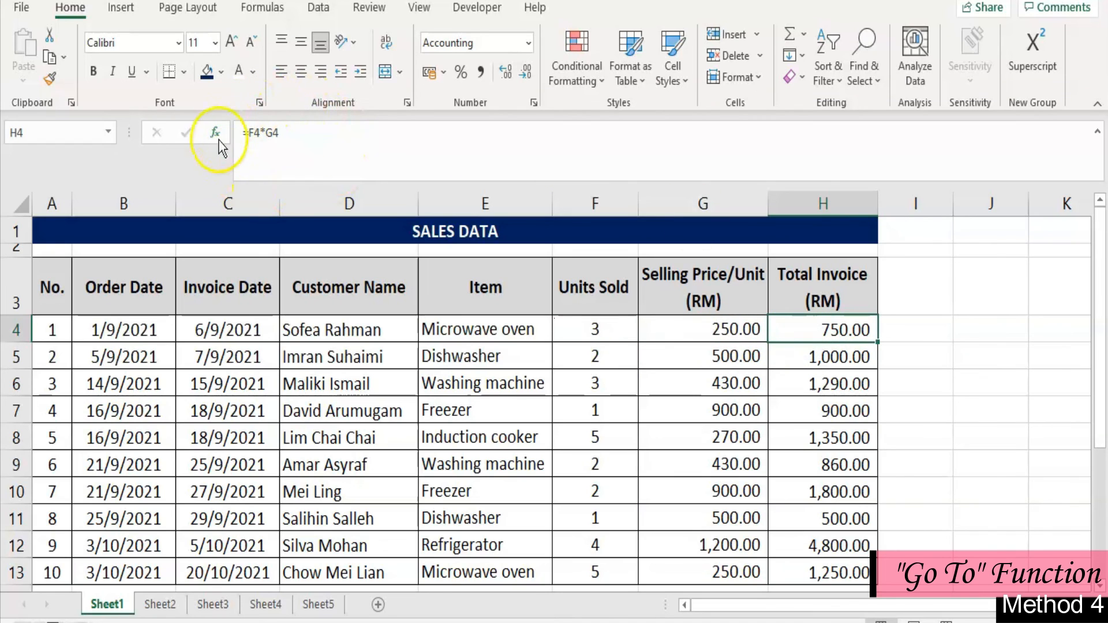